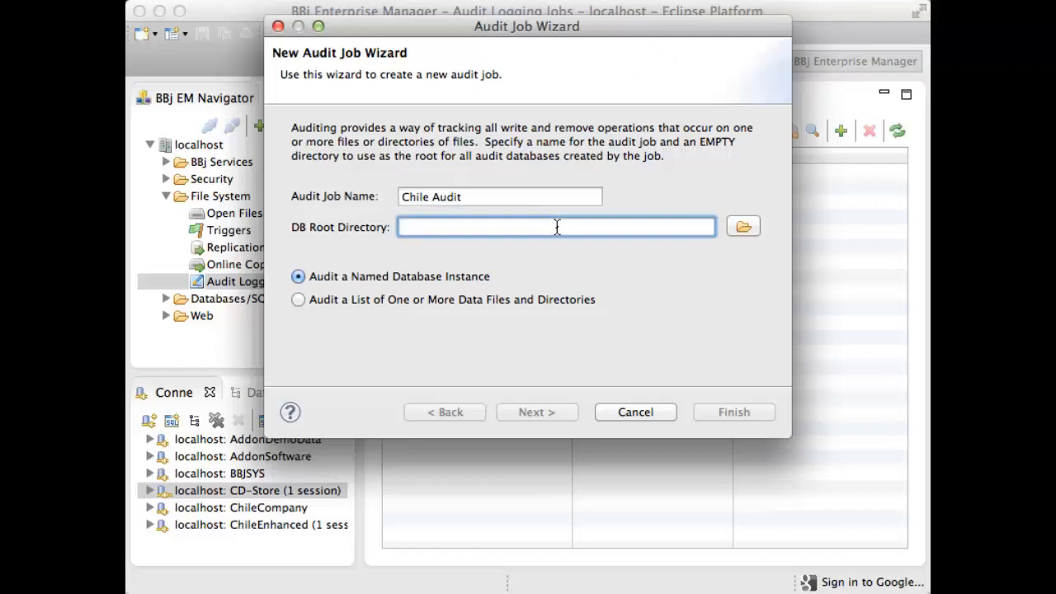
- Set the audit job's database root directory to /tmp/chileaudit and continue with auditing a named database instance
text(/tmp)
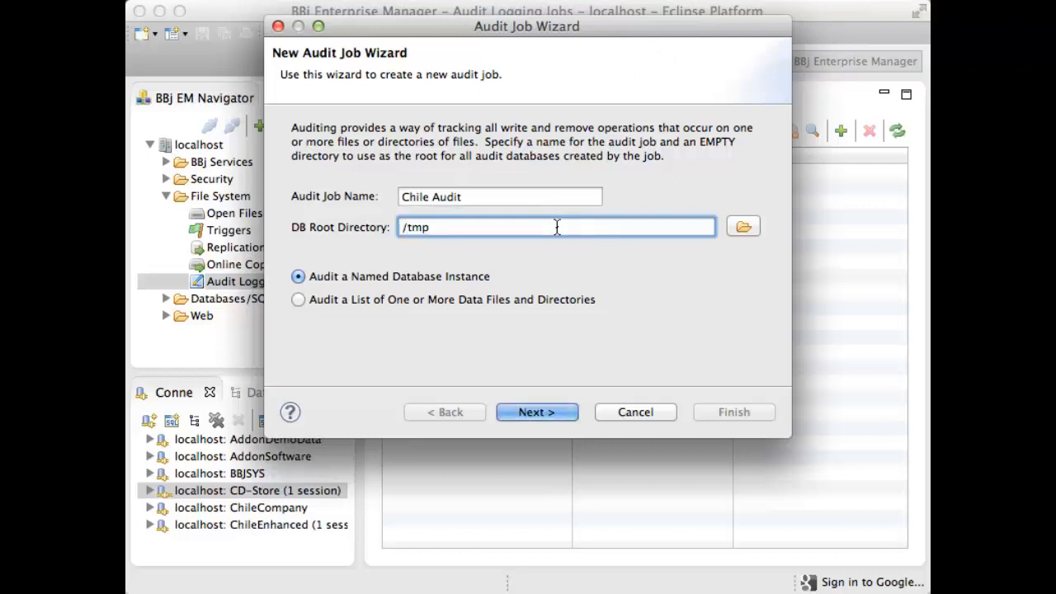
text(/)
text(chileaudit)
click(542, 412)
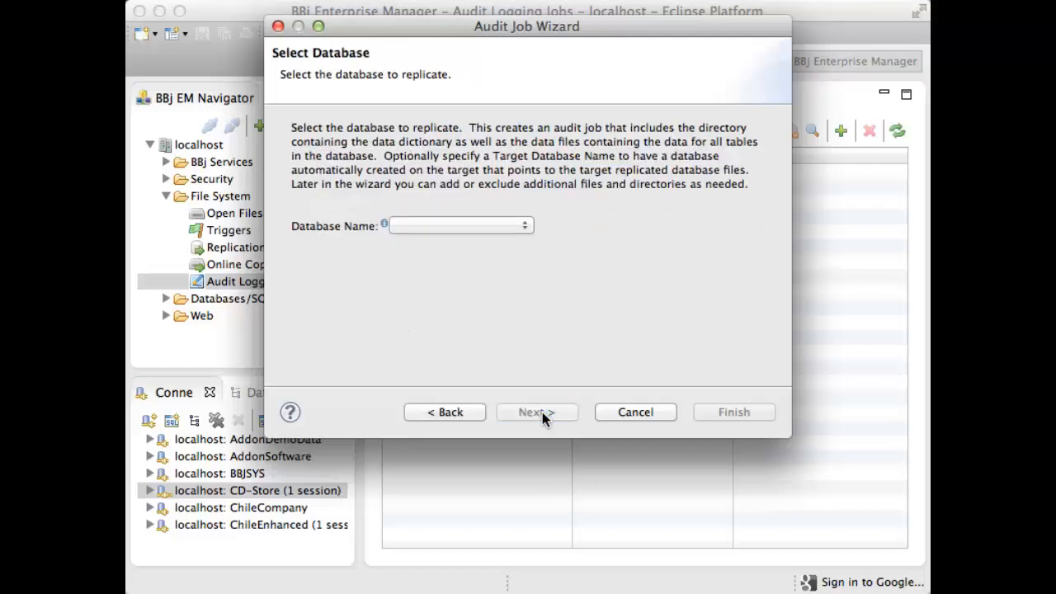
- Choose ChileCompany as the database for the audit job and continue to the following settings
click(524, 228)
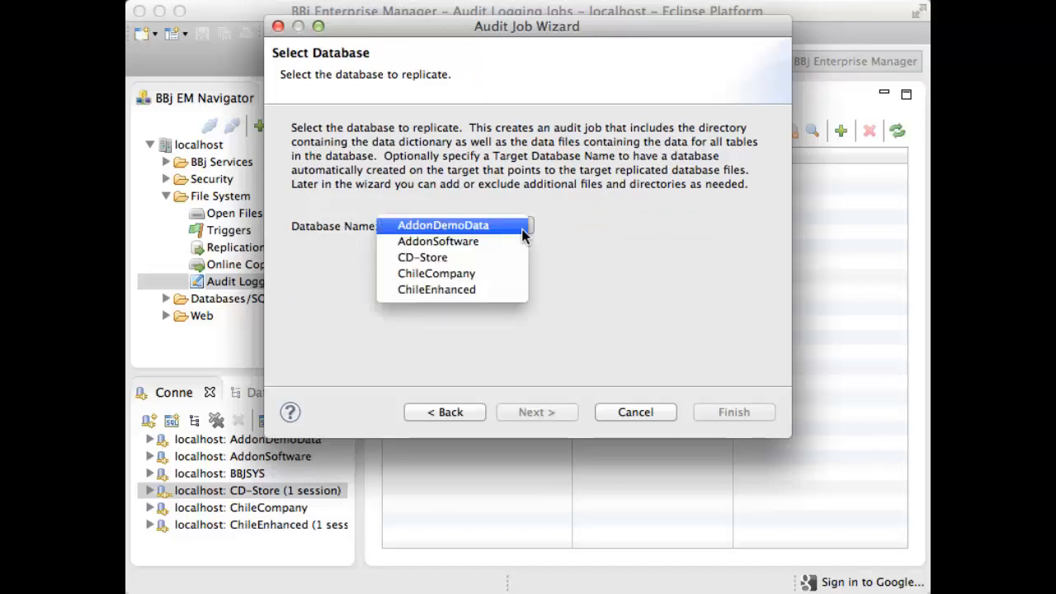
click(479, 275)
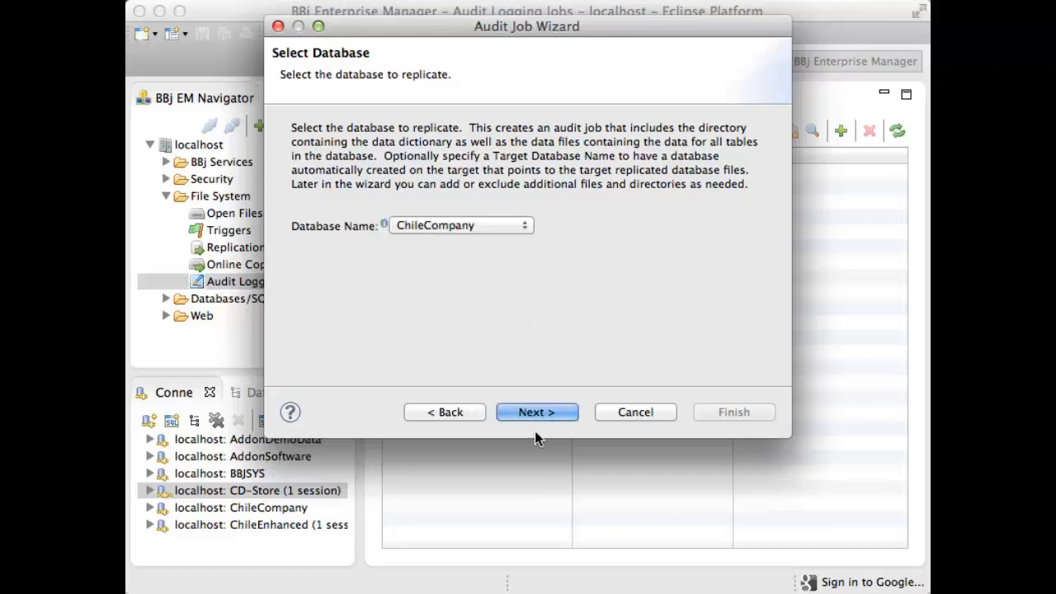
click(535, 417)
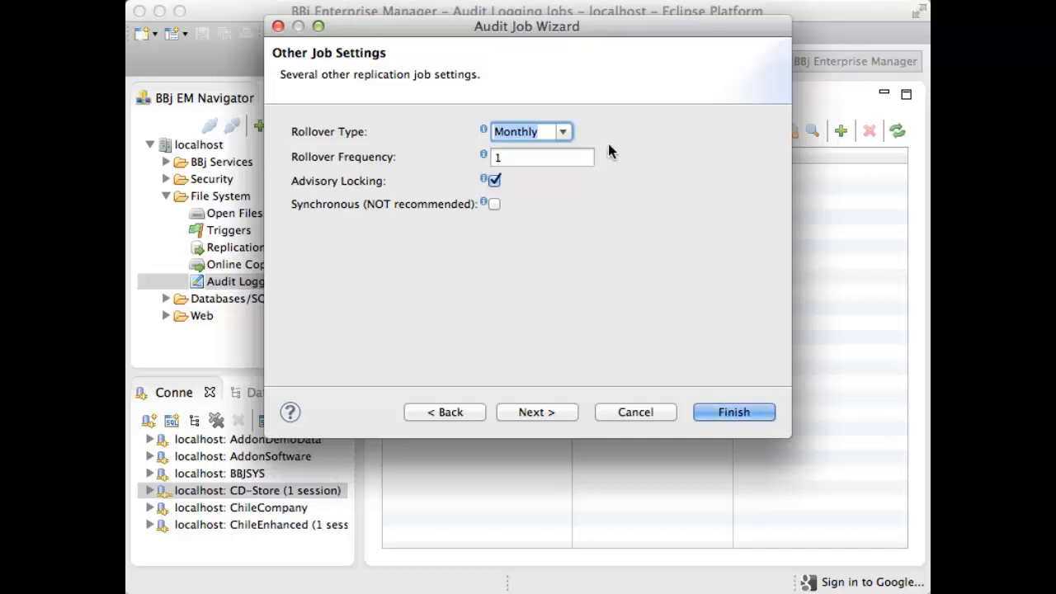
- Review the rollover type options, keep Monthly, and accept the other job settings
click(561, 132)
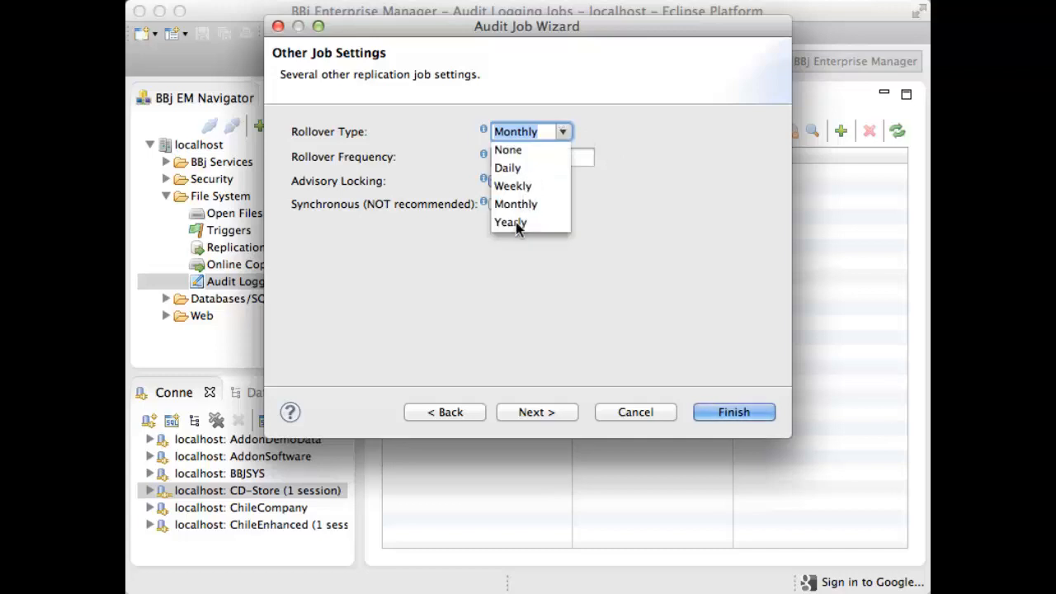
click(665, 203)
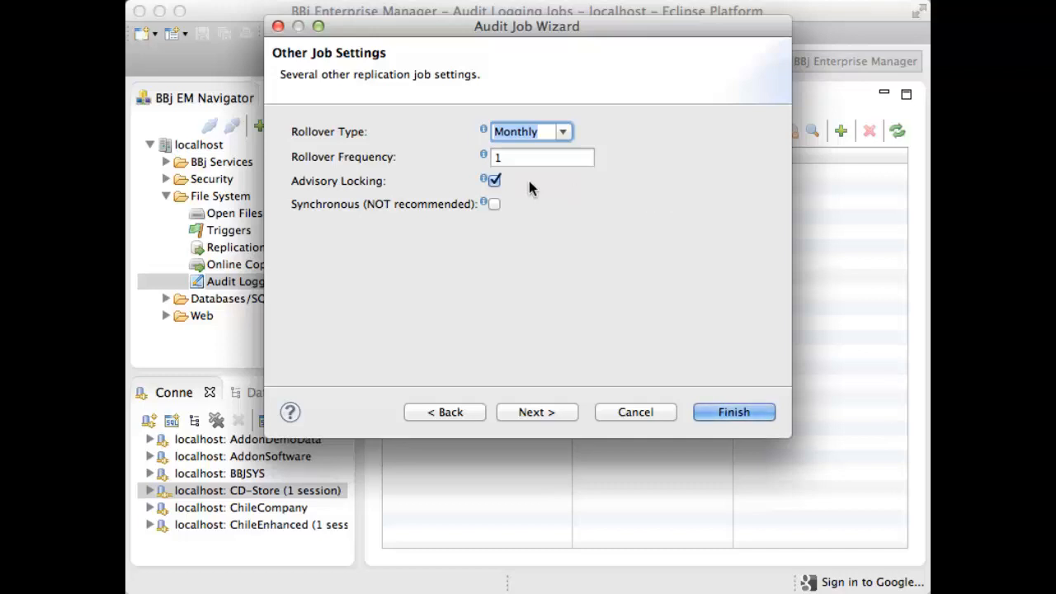
click(543, 412)
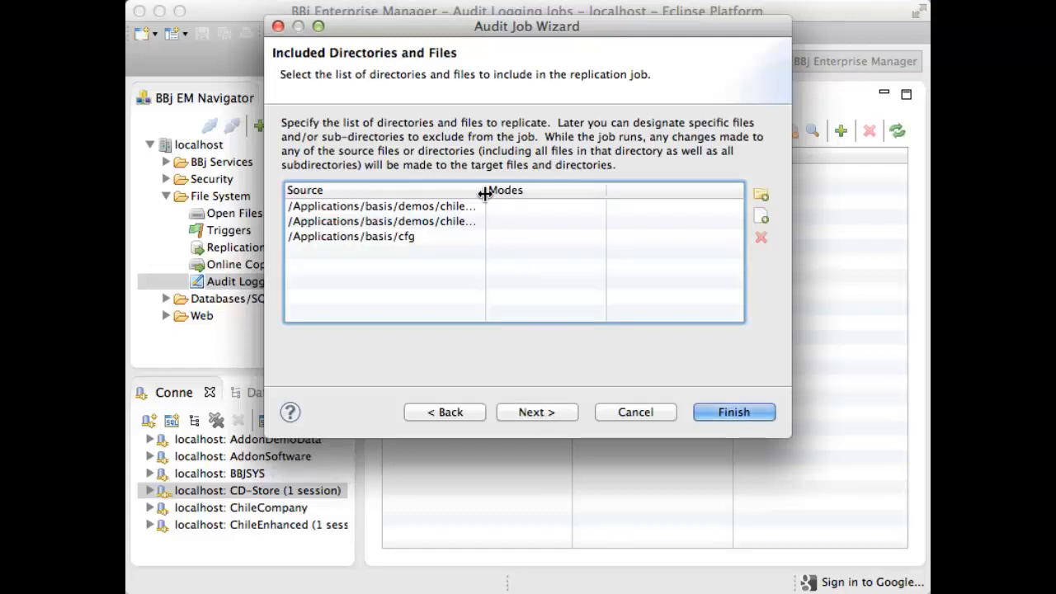
- Widen the Source column to check the included directories, exclude nothing, and finish creating the audit job
drag(485, 194, 545, 192)
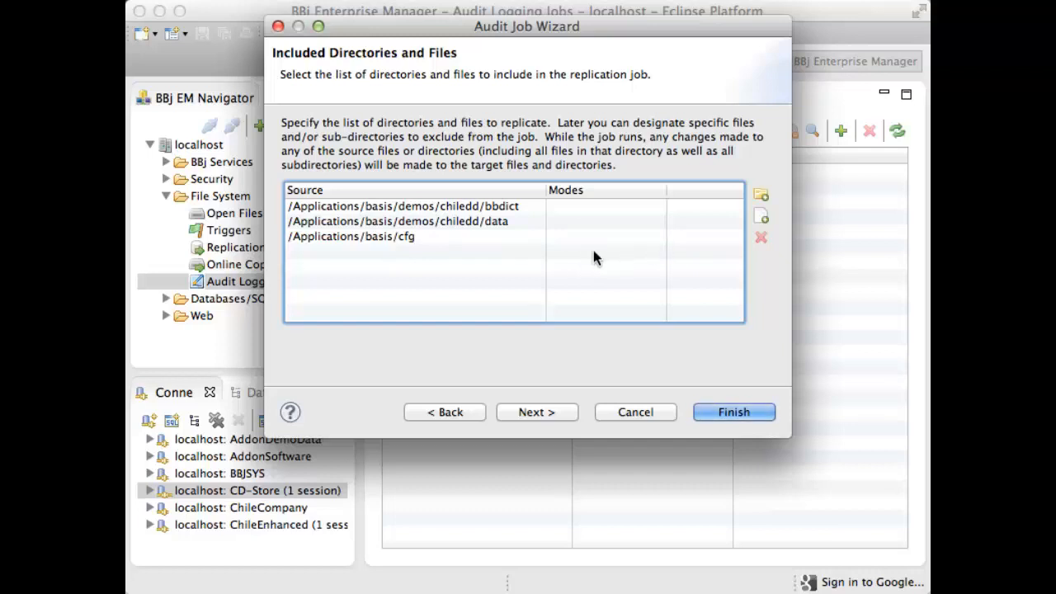
click(539, 413)
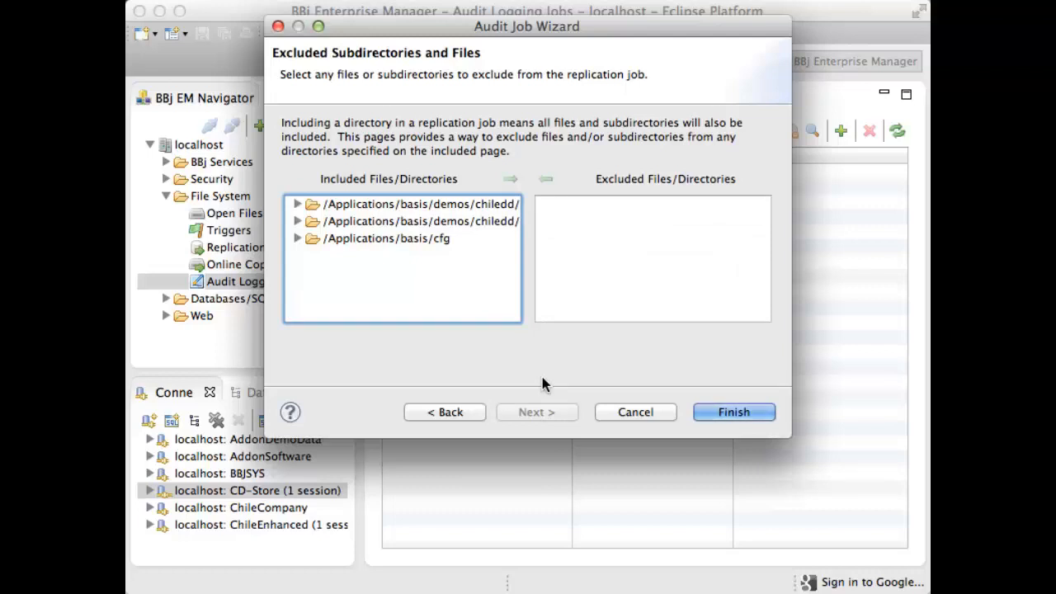
click(718, 417)
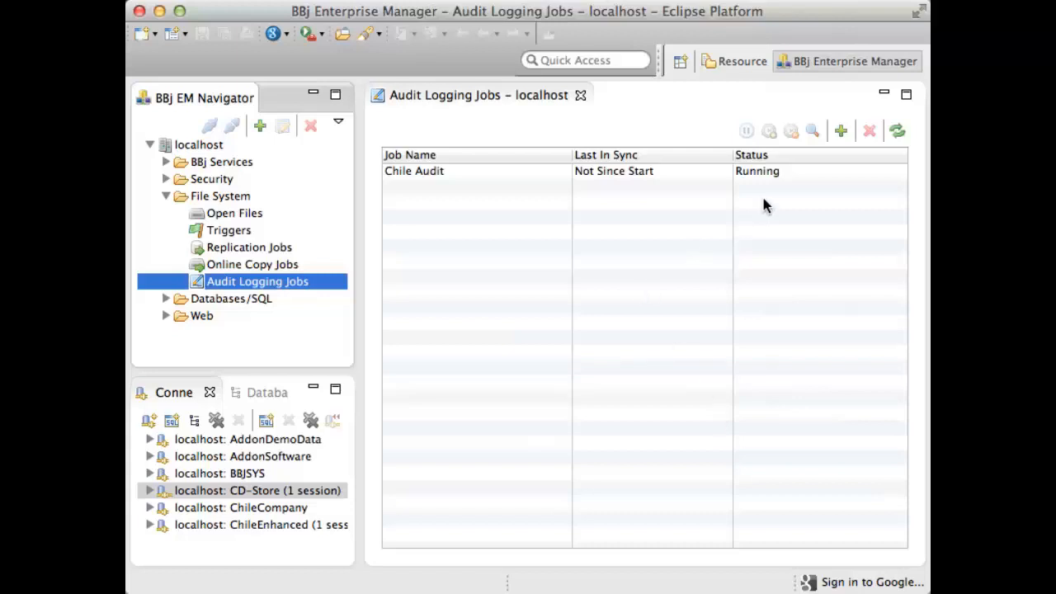
- Refresh the audit logging jobs list and widen its Last In Sync column
click(898, 132)
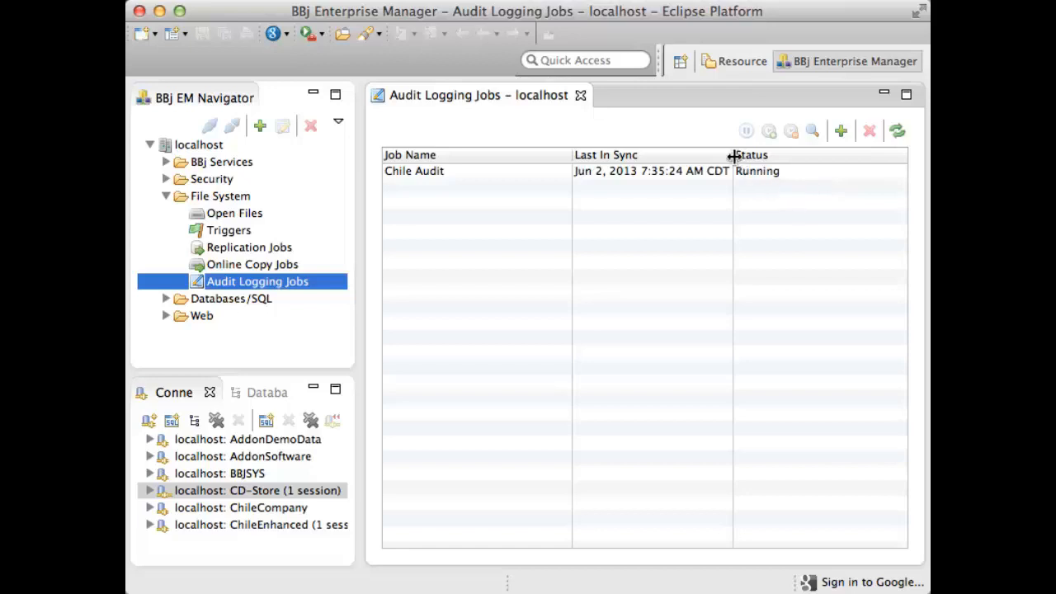
drag(734, 156, 762, 156)
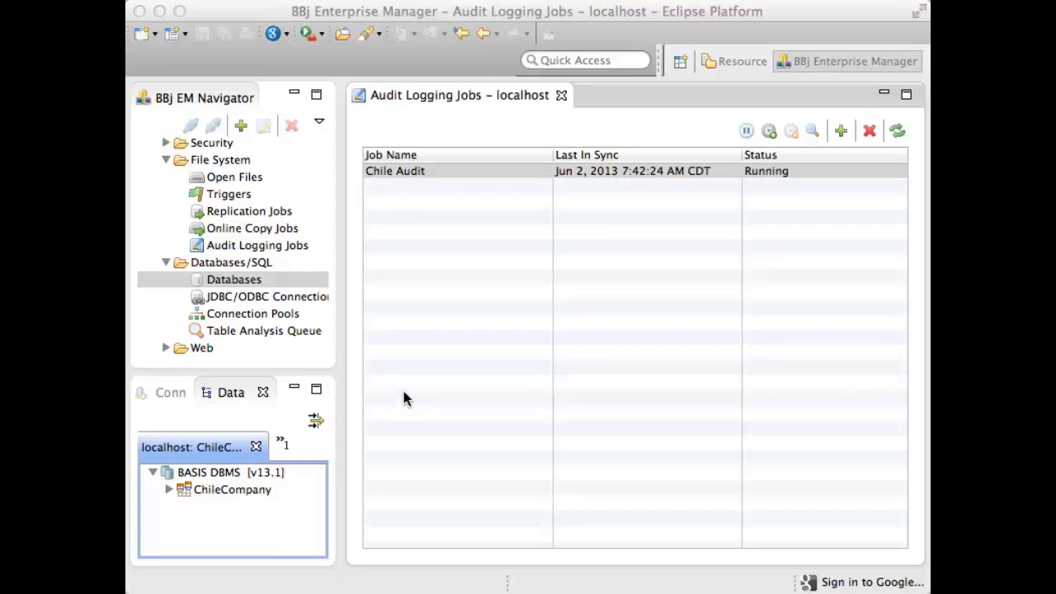
- Open the Chile Audit-2013-06-02-0 database from the databases list and view its tables
double_click(253, 282)
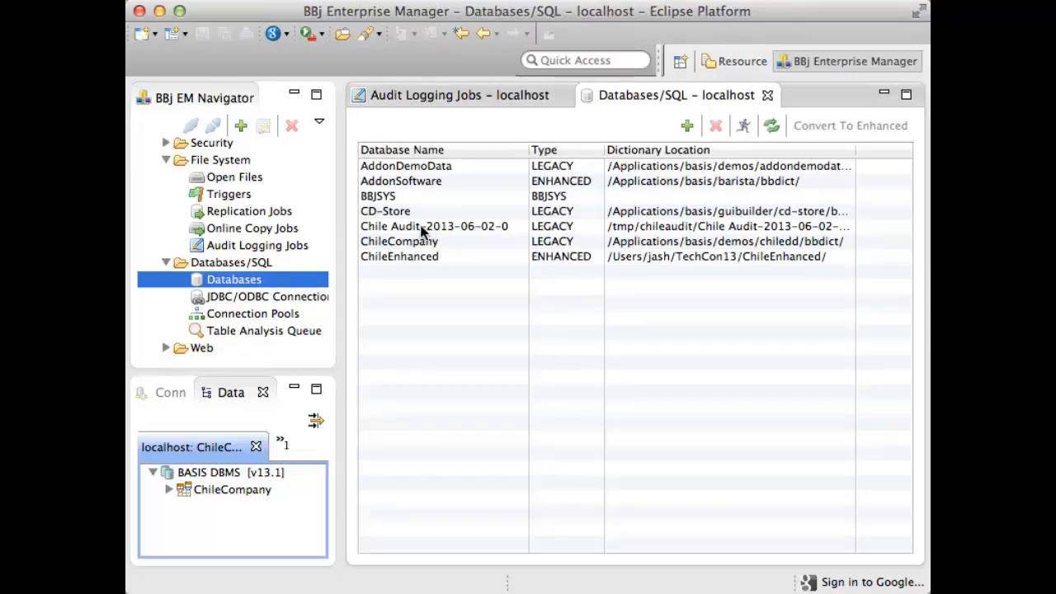
click(464, 234)
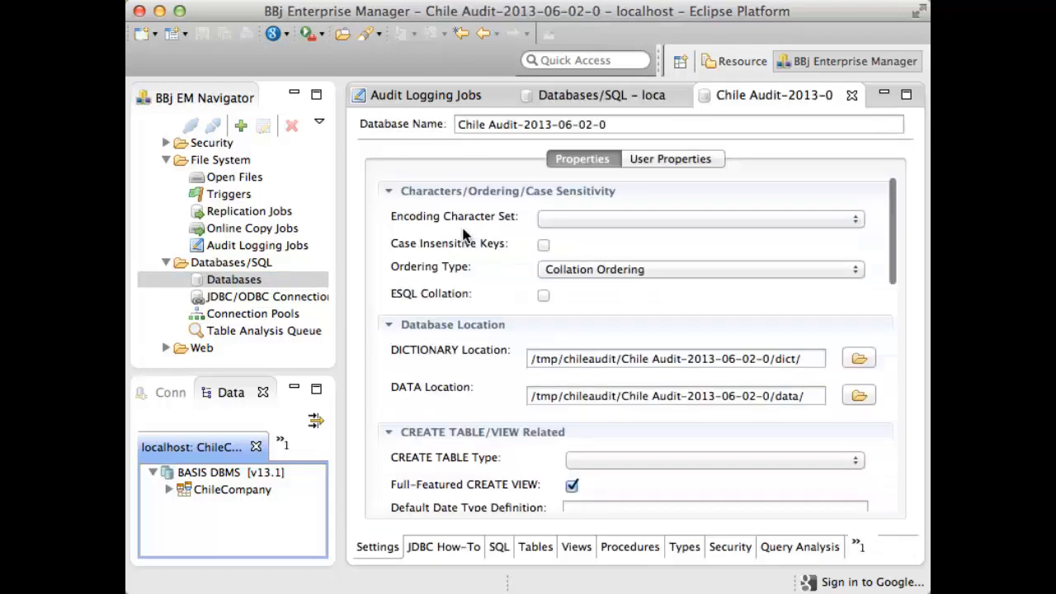
click(499, 548)
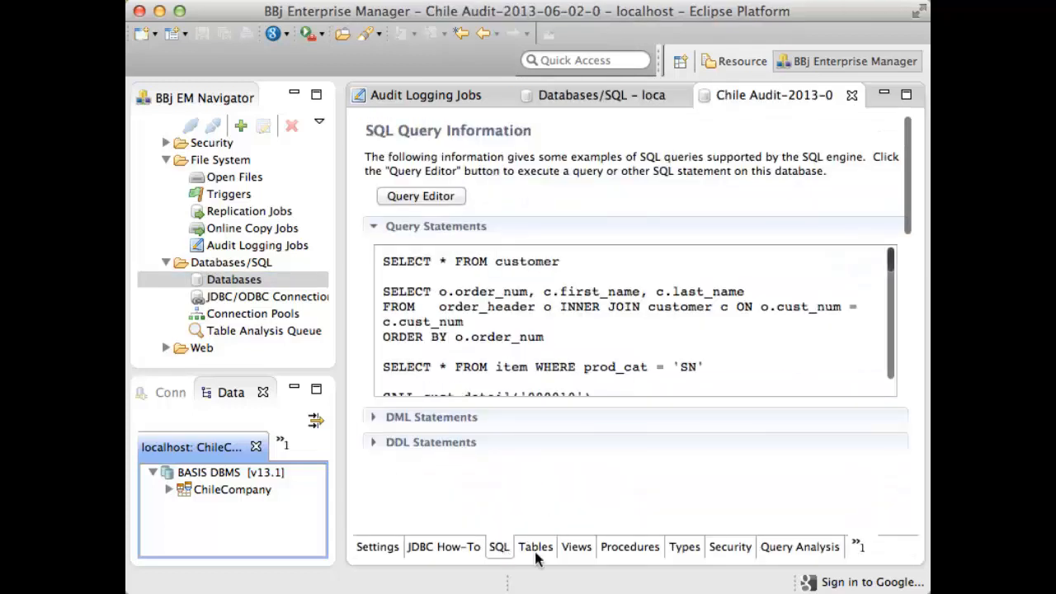
click(539, 553)
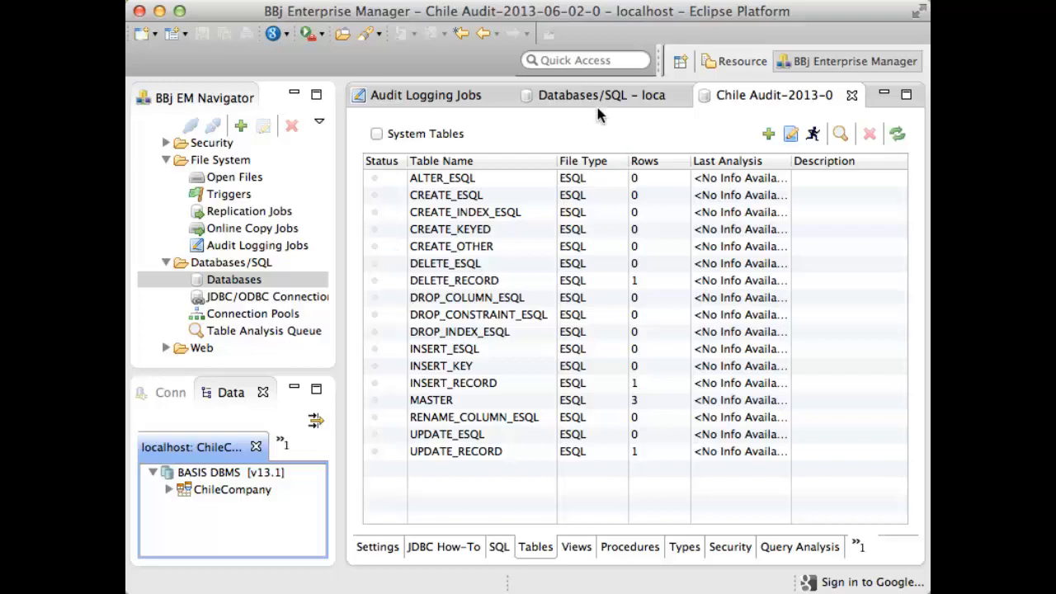
- Return to the audit logging jobs and open the audit log viewer for the Chile Audit job
click(433, 95)
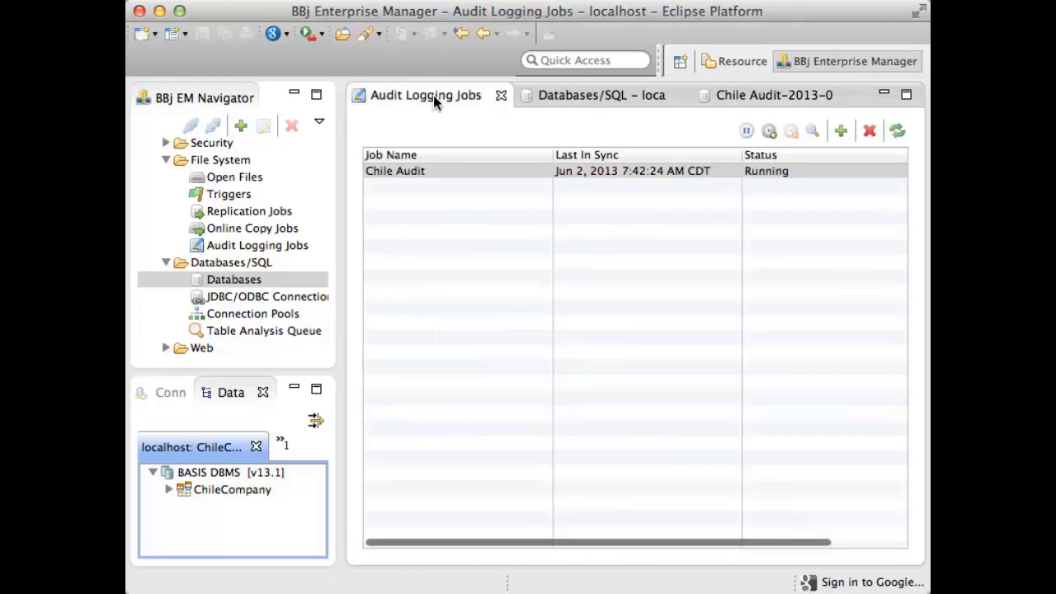
click(500, 175)
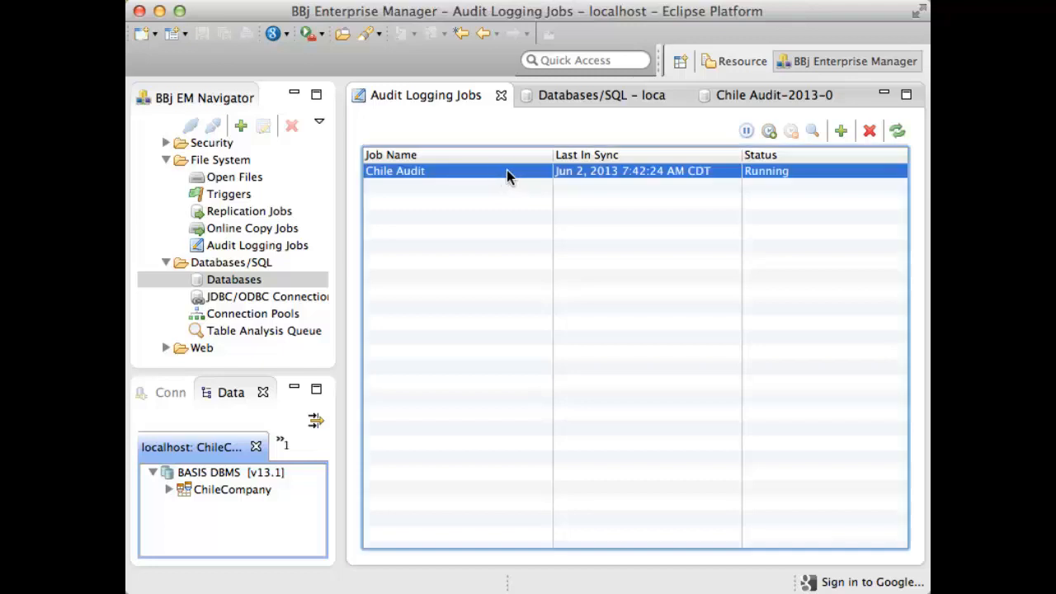
click(812, 132)
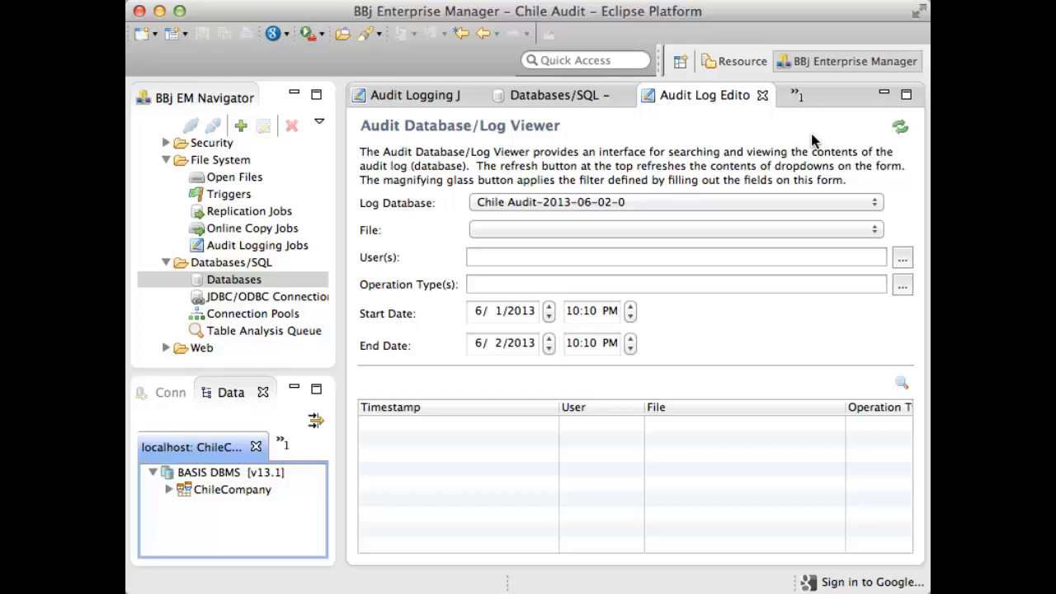
- Open an SQL editor on ChileCompany and enter statements inserting category 'TC', updating a customer's last name, and deleting item '000010'
click(169, 393)
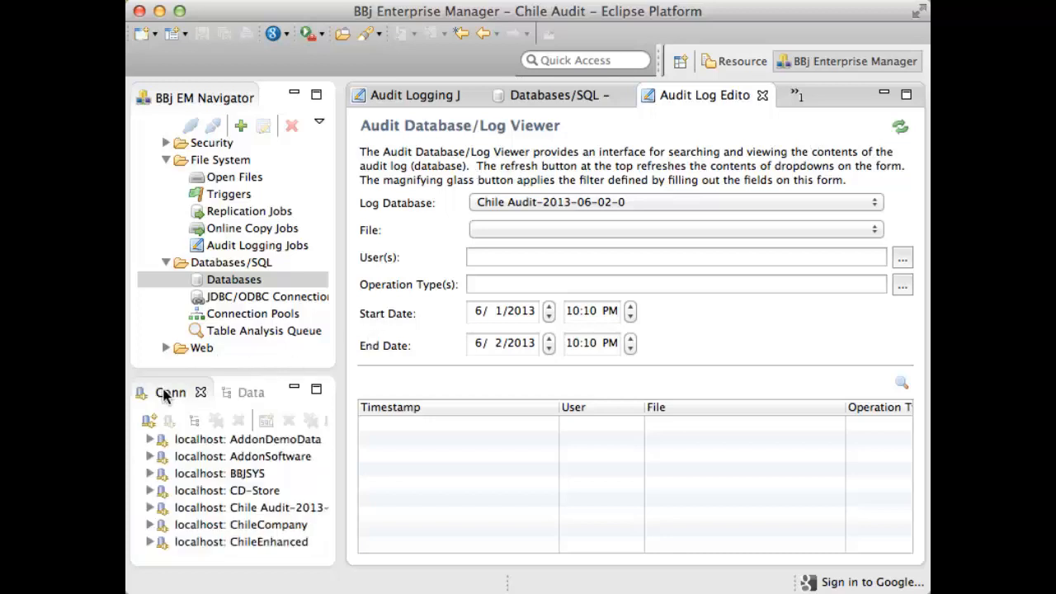
click(205, 526)
double_click(203, 523)
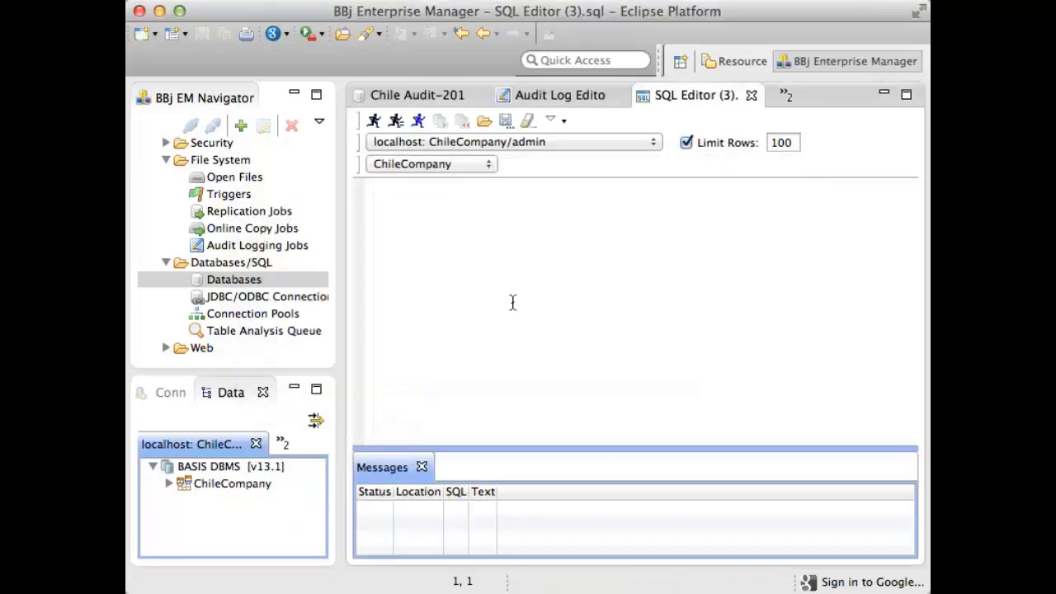
text(insert into category (prod_cat, desc, cost_method) values ('TC', 'TechCon Stuff', 'FIFO'); update customer set last_name = 'Ash' where cust_num = '000005'; delete from item where item_num = '000010')
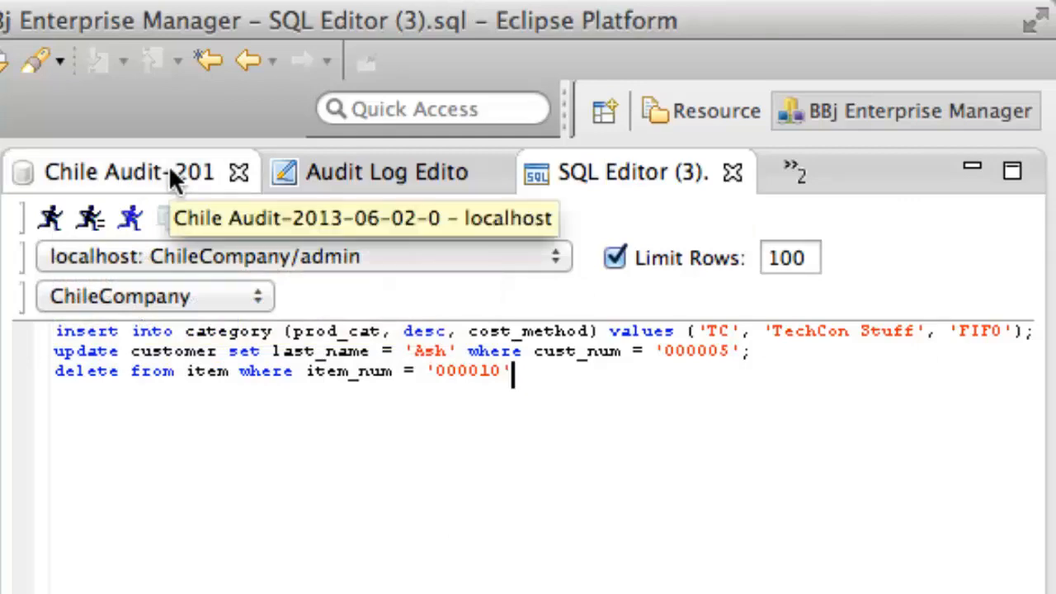
- Return to the audit log viewer and review the available log databases and audited files
click(330, 180)
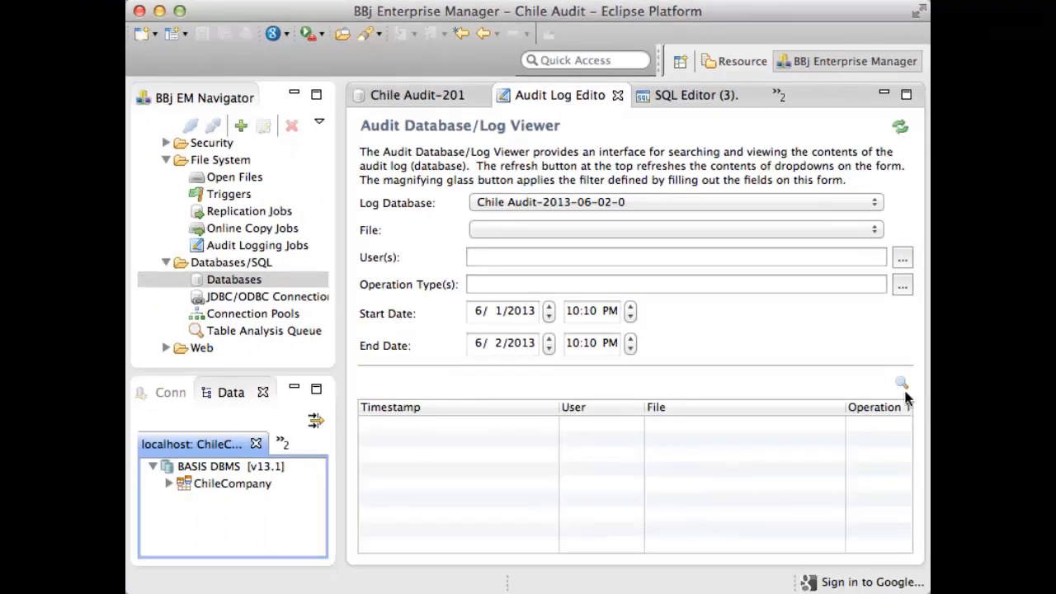
click(875, 211)
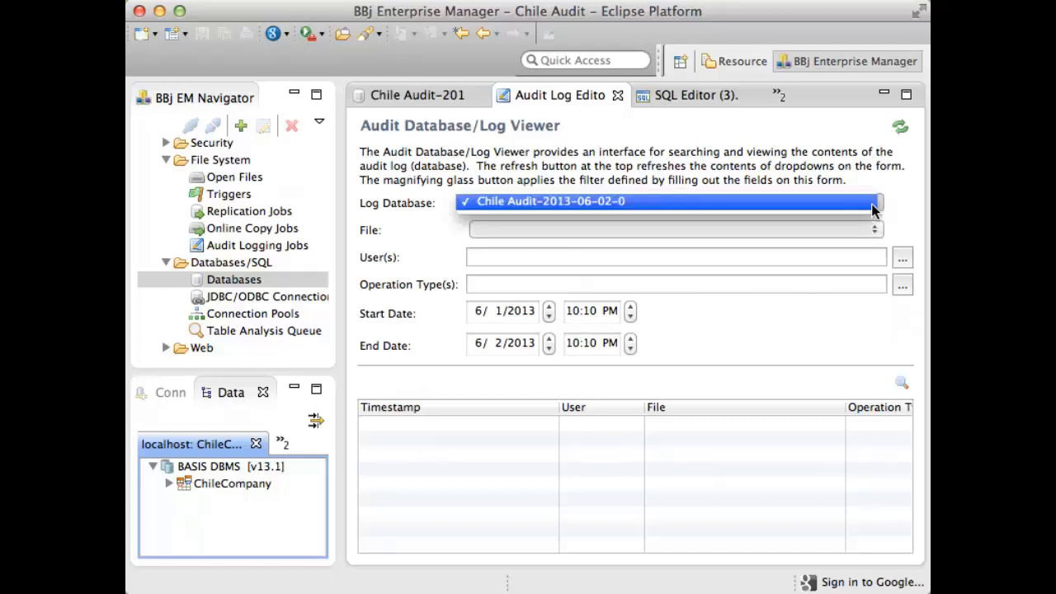
click(902, 213)
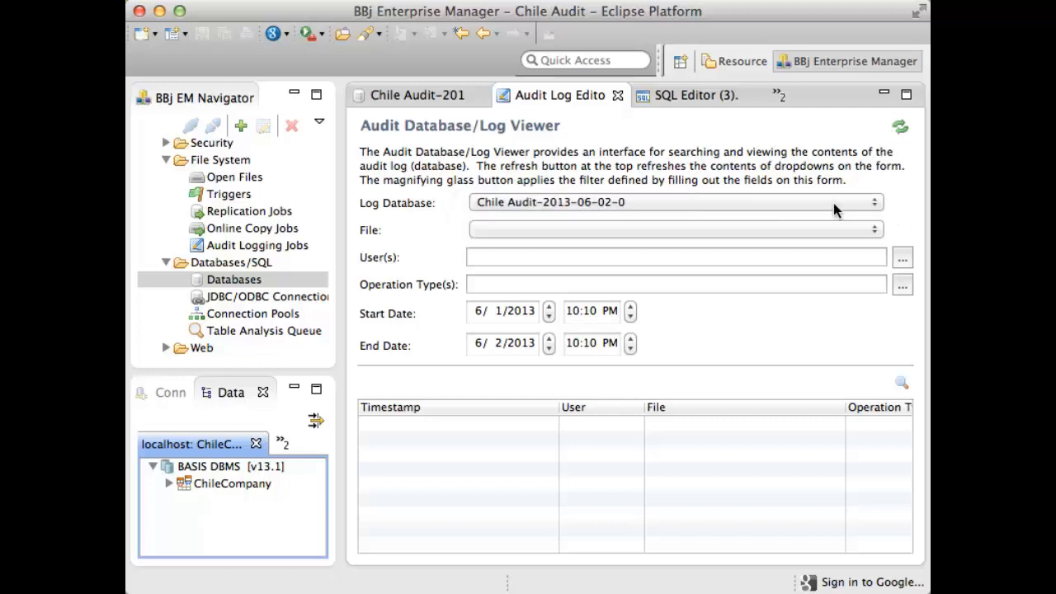
click(876, 232)
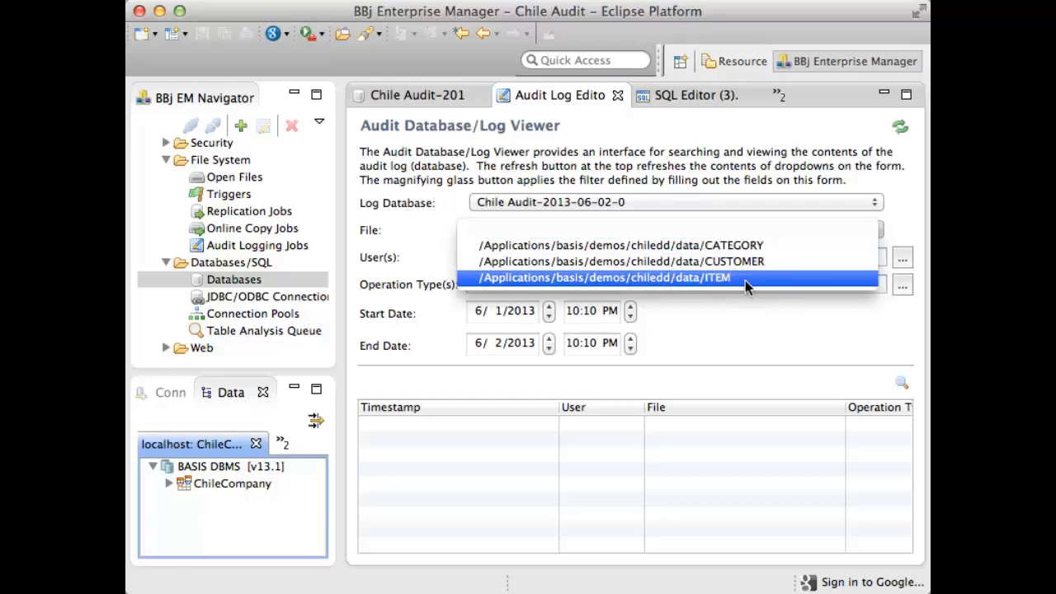
click(795, 319)
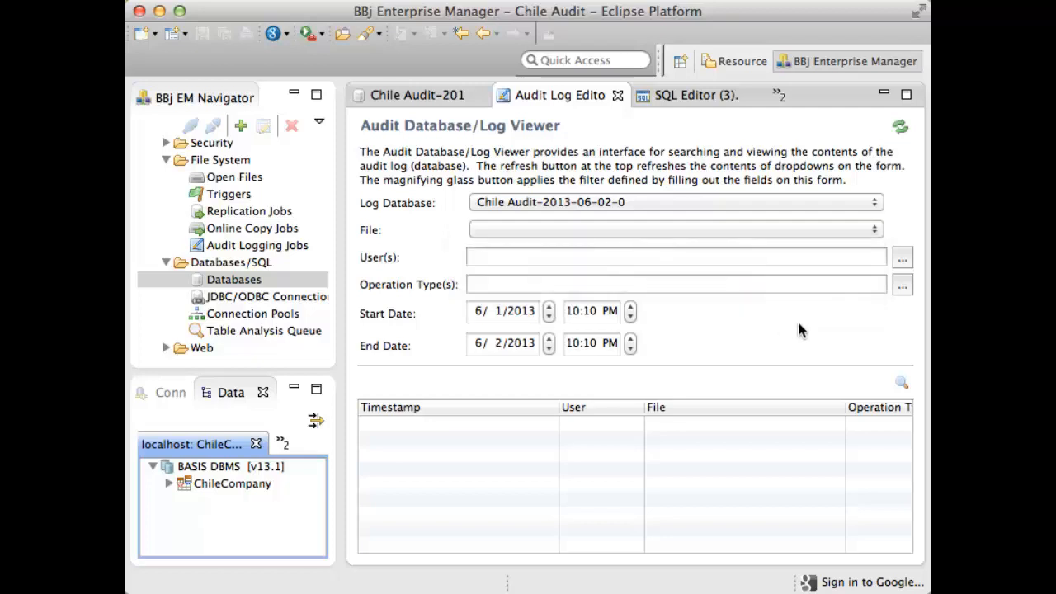
- Review the available user and operation type filters without selecting any
click(902, 261)
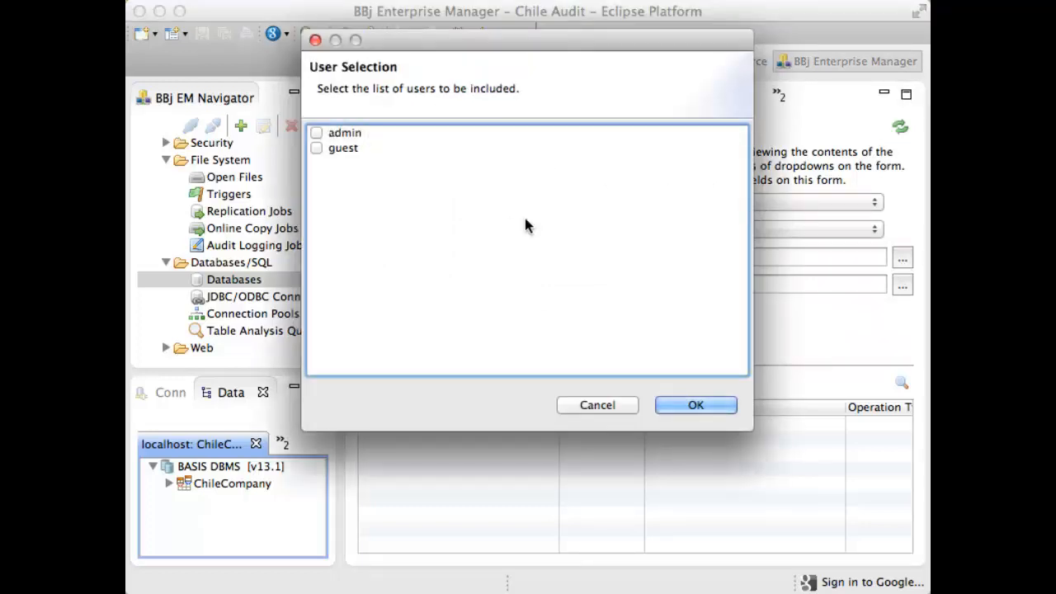
click(602, 406)
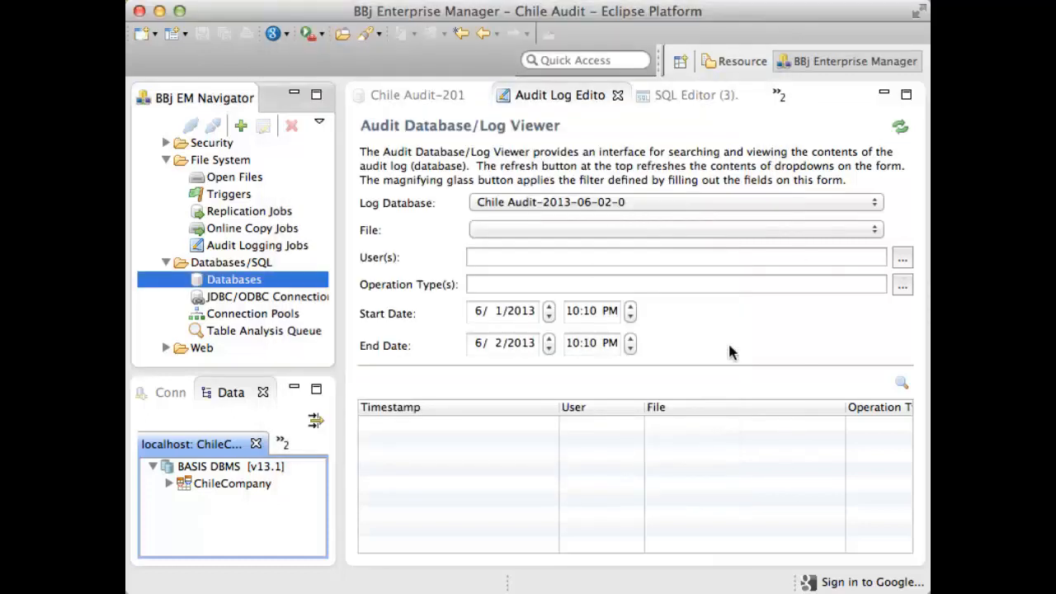
click(901, 287)
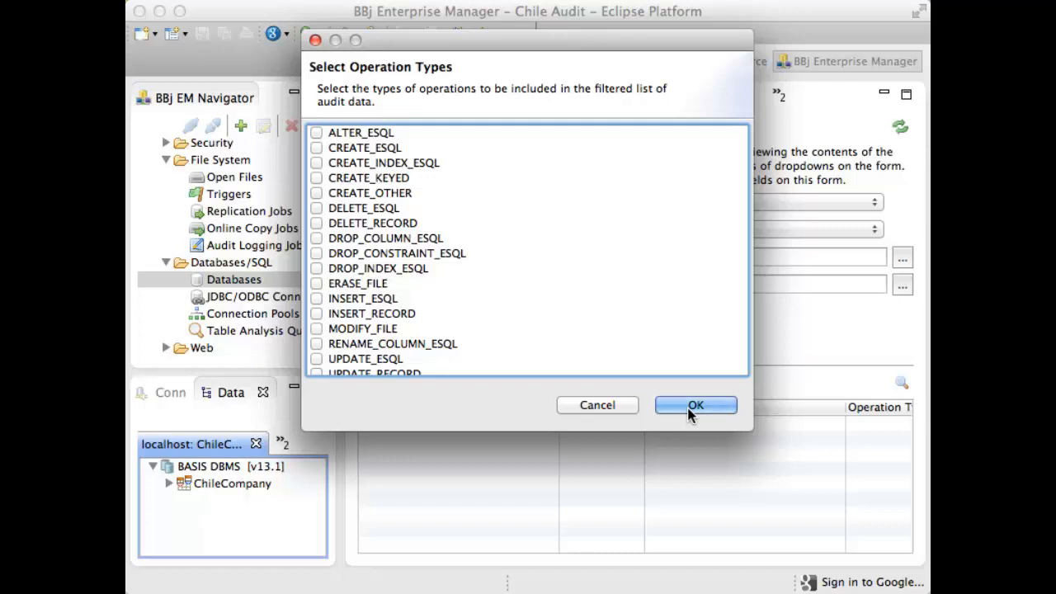
click(627, 408)
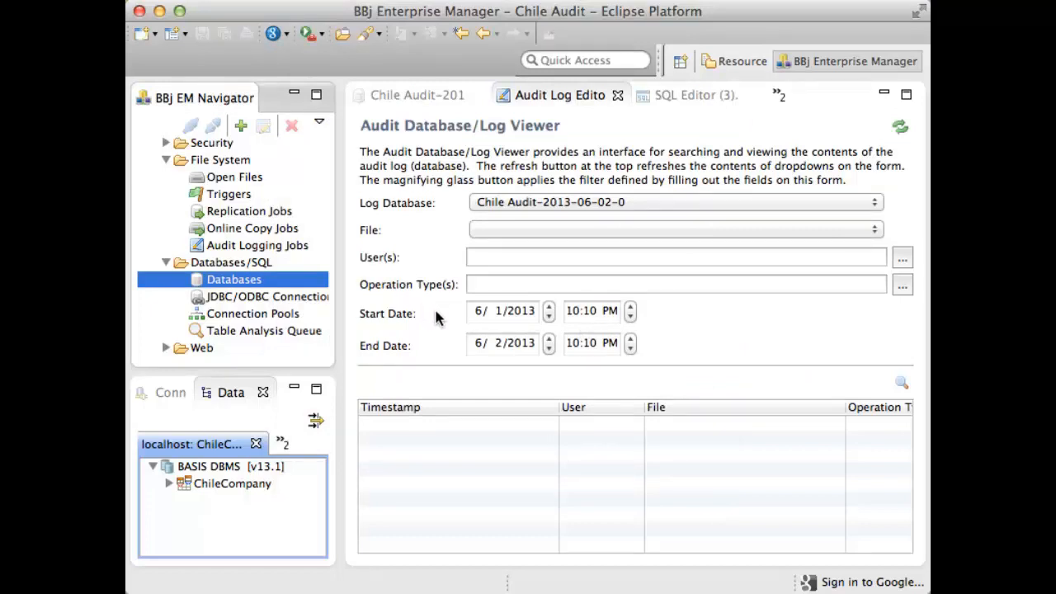
- Search the audit log with no file, user or operation filter, narrowing the Timestamp column and widening the File column
click(902, 385)
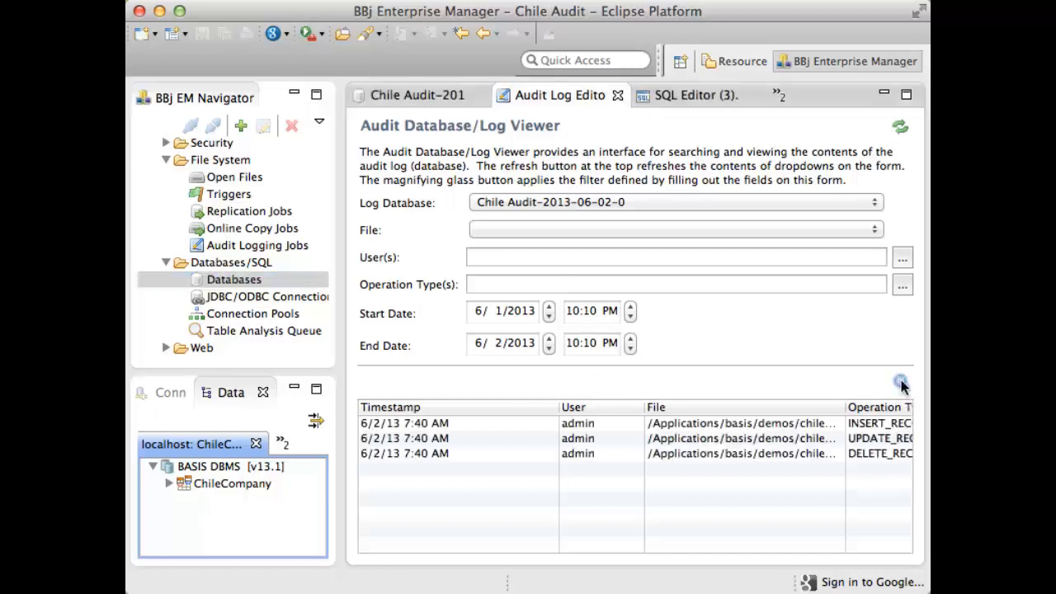
drag(559, 409, 475, 410)
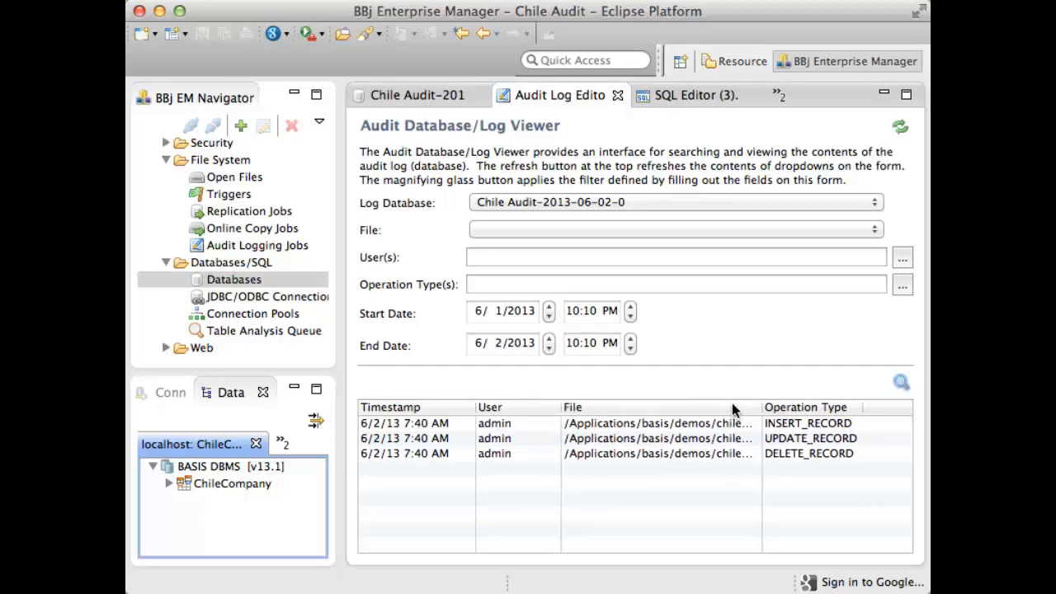
drag(761, 409, 834, 409)
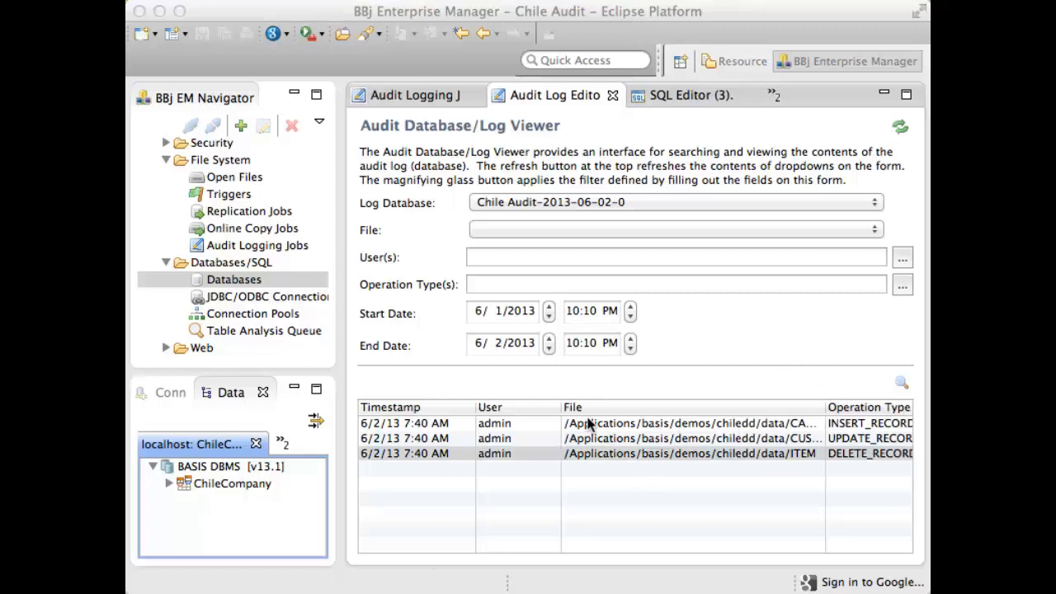
- Narrow the User column and widen the File column of the audit log results to fit the full file paths
click(561, 408)
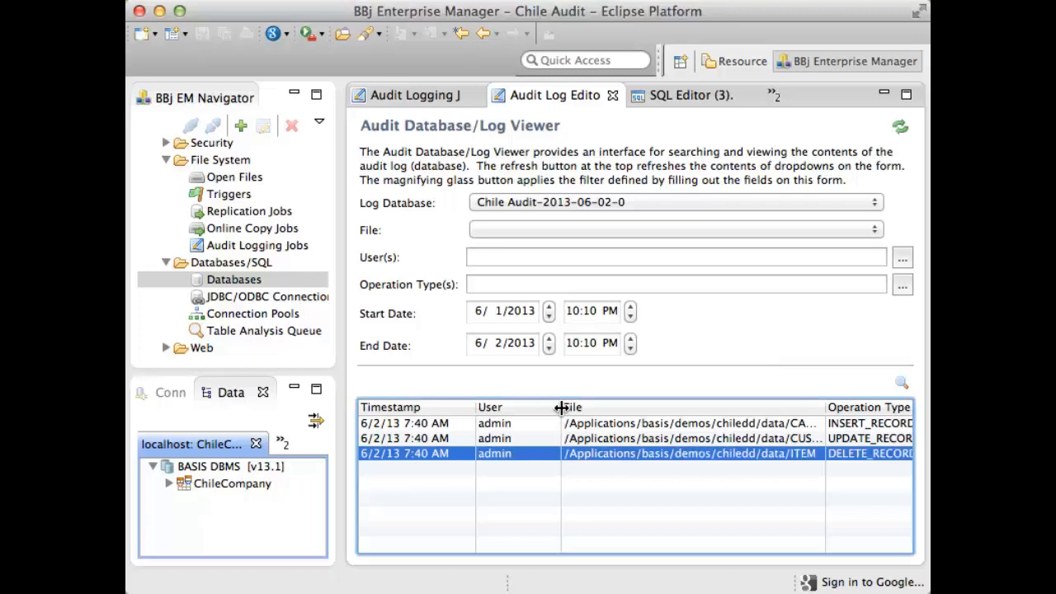
drag(562, 408, 529, 407)
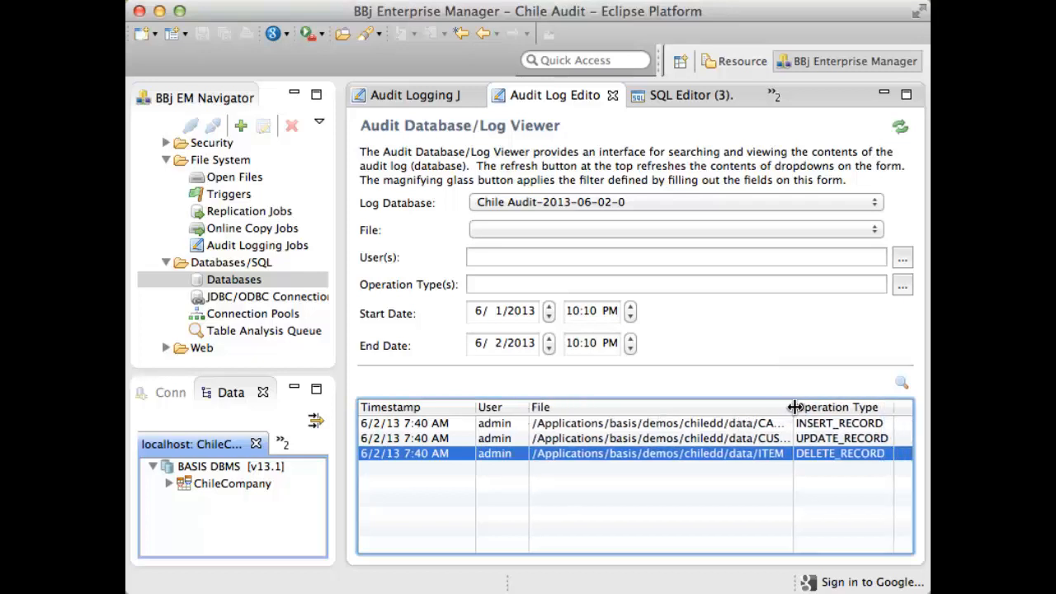
drag(794, 407, 825, 407)
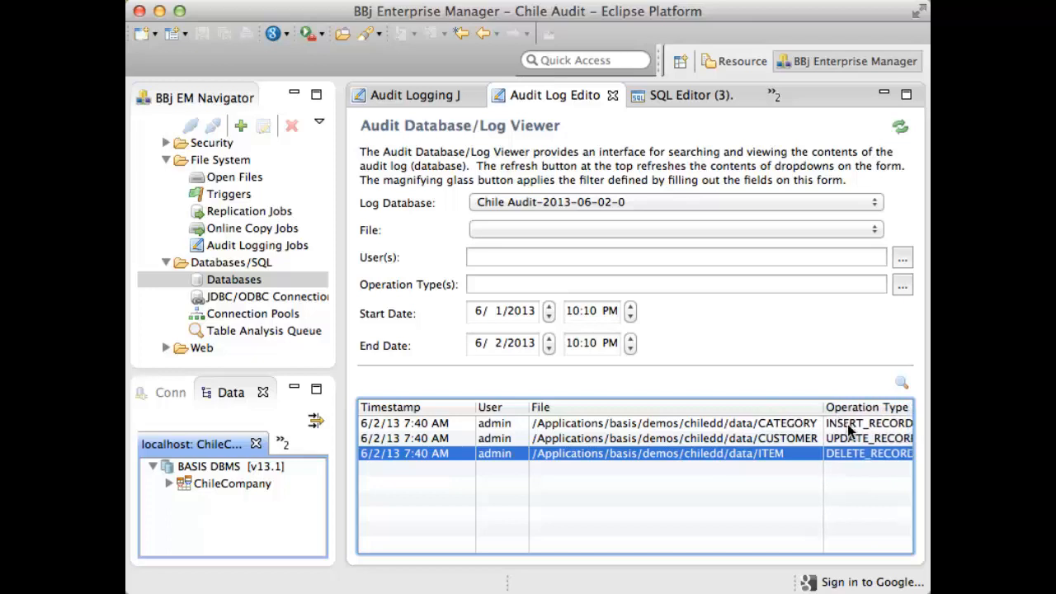
- View the details of the CATEGORY file's INSERT_RECORD audit entry and close its viewer
double_click(787, 424)
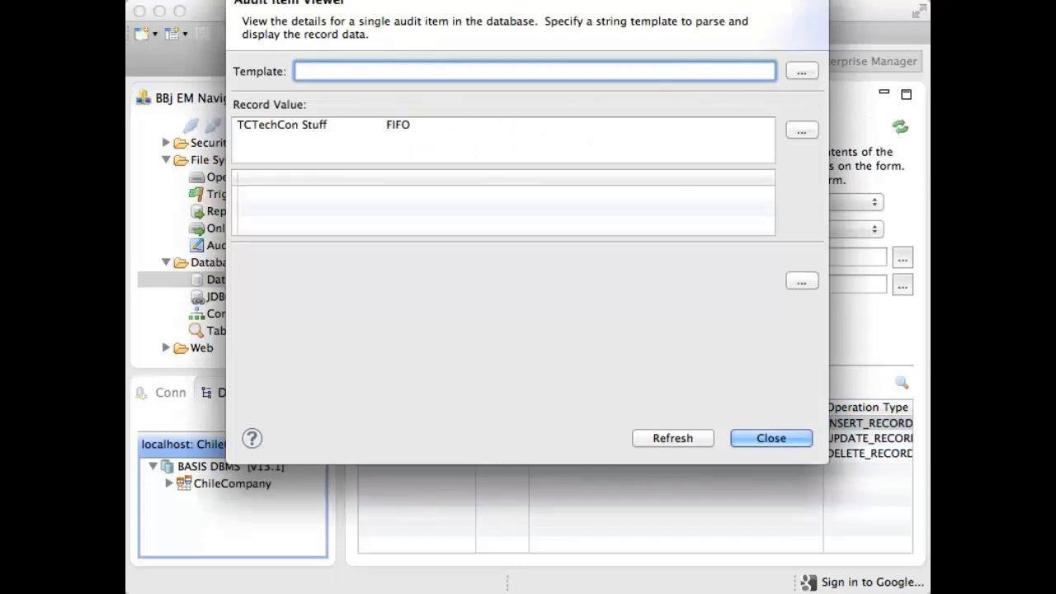
drag(677, 1, 672, 57)
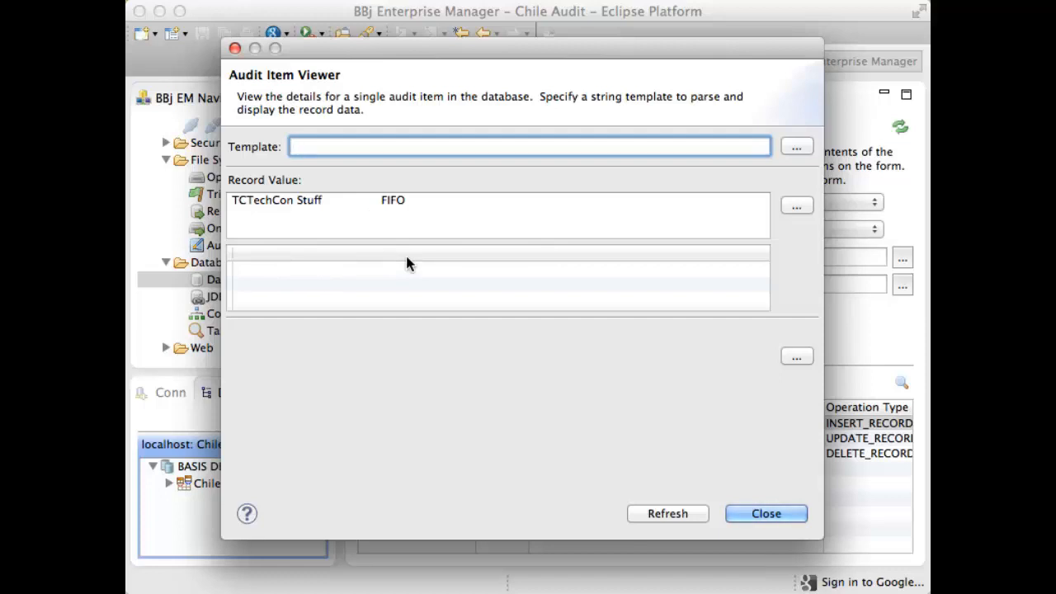
click(747, 513)
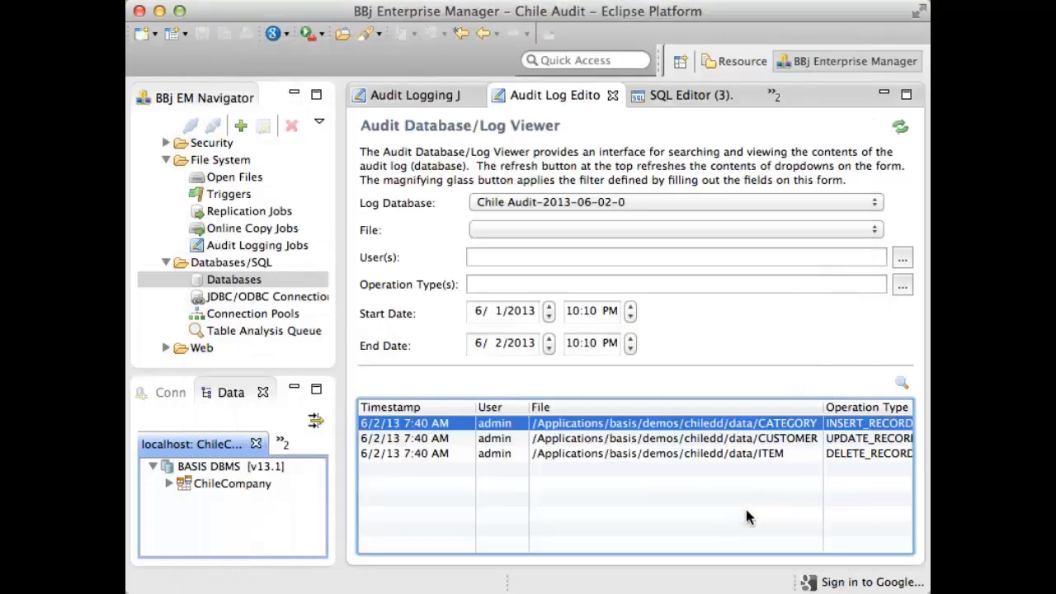
- Open the CUSTOMER file's UPDATE_RECORD audit entry and examine the full raw old record value
double_click(801, 442)
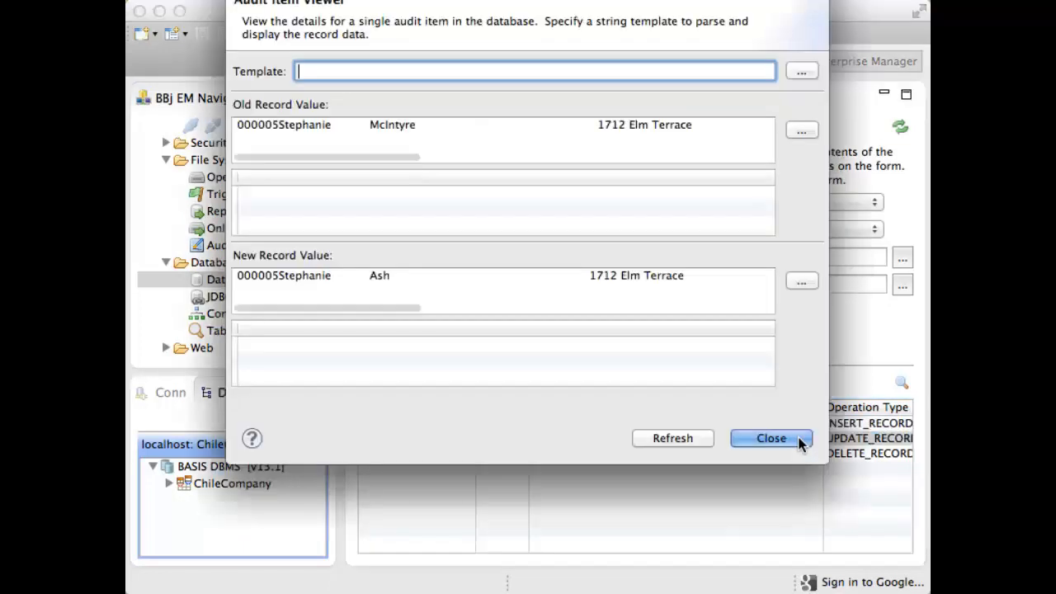
drag(682, 0, 685, 37)
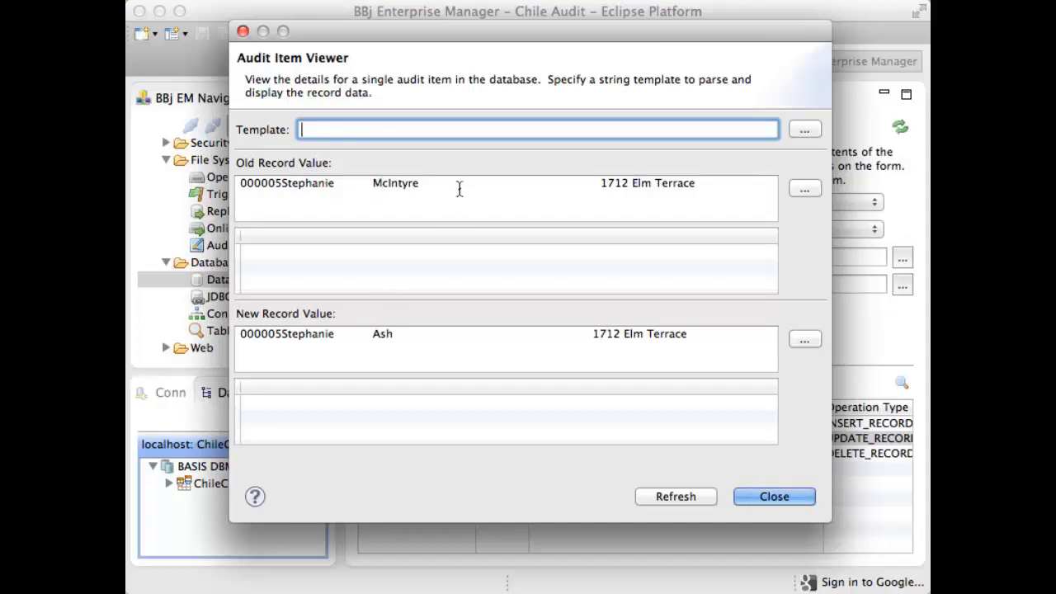
scroll(459, 190, right, 5)
scroll(460, 189, right, 8)
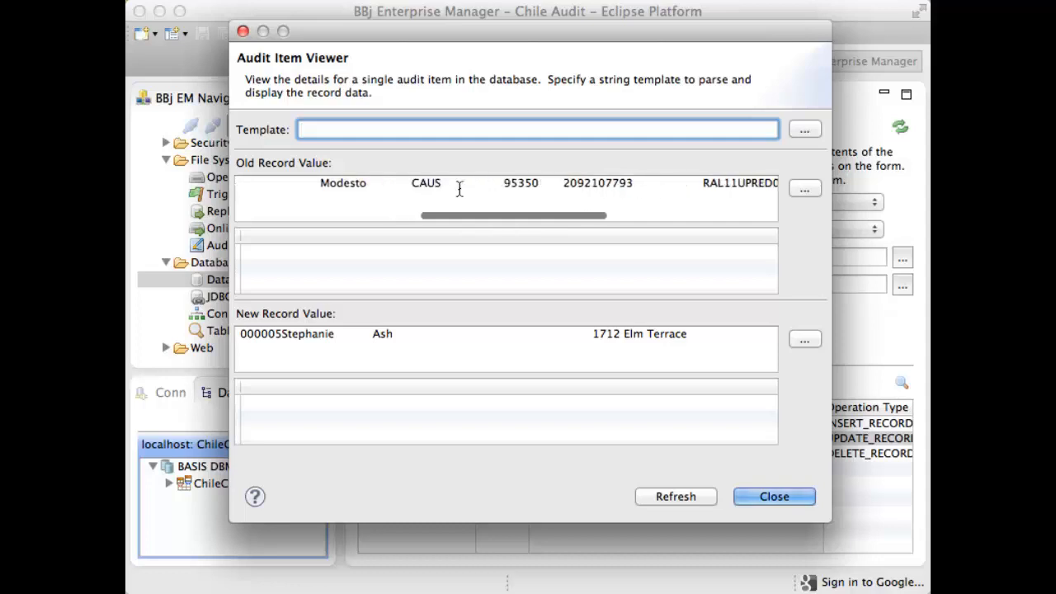
scroll(460, 189, right, 8)
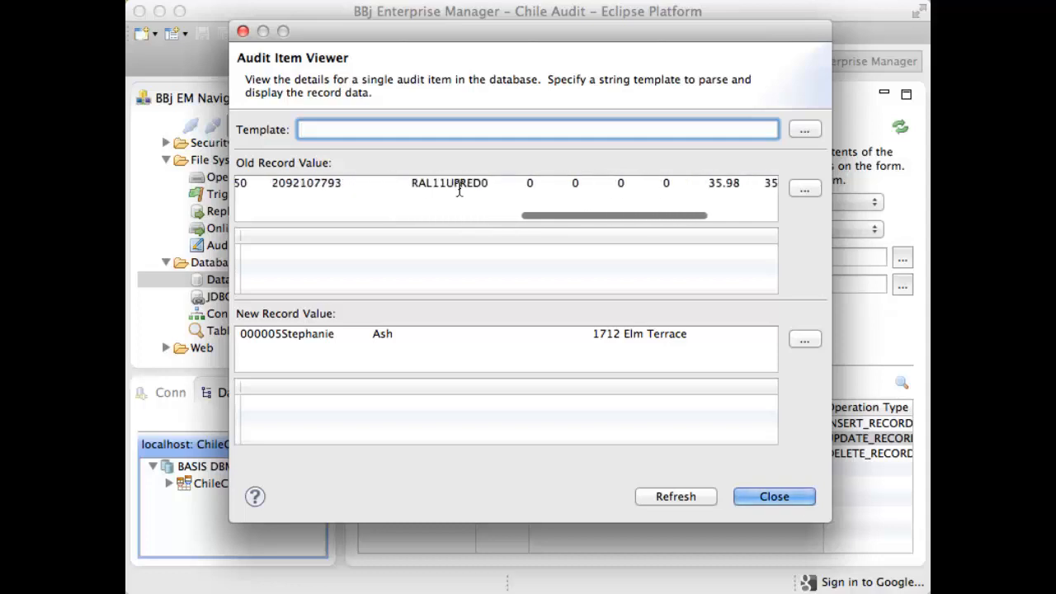
scroll(460, 188, right, 1)
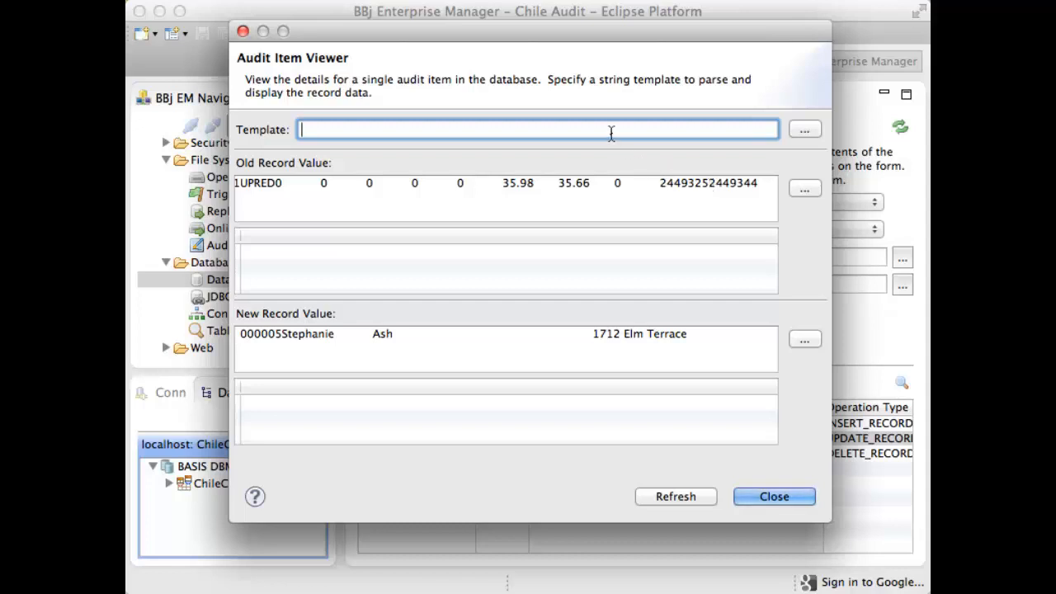
- Parse the old and new customer records with the copied string template beginning CUST_NUM:C(6), review the old record's fields, and close the viewer
key(super+v)
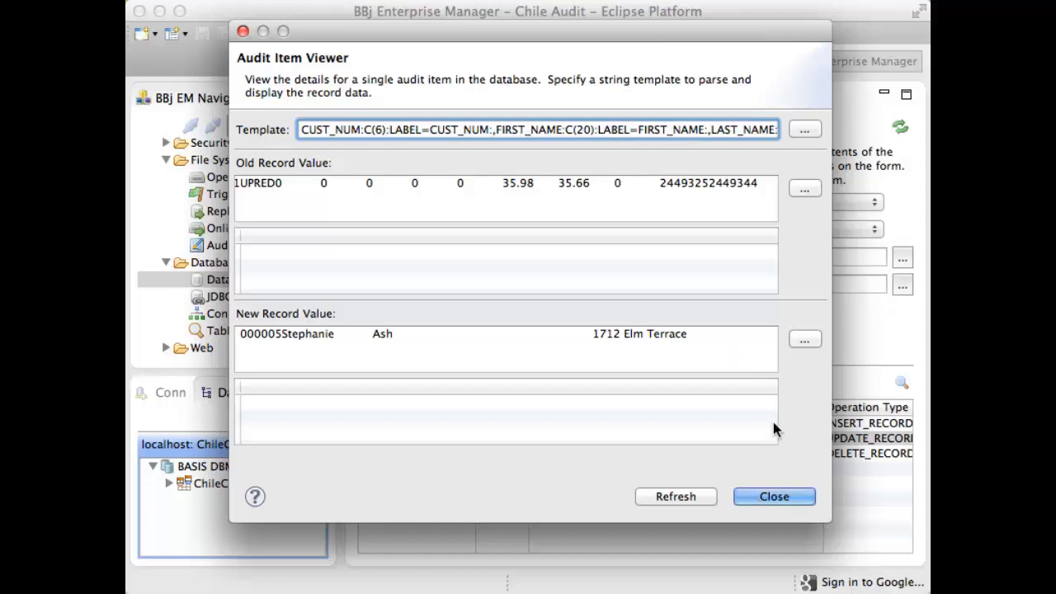
click(676, 496)
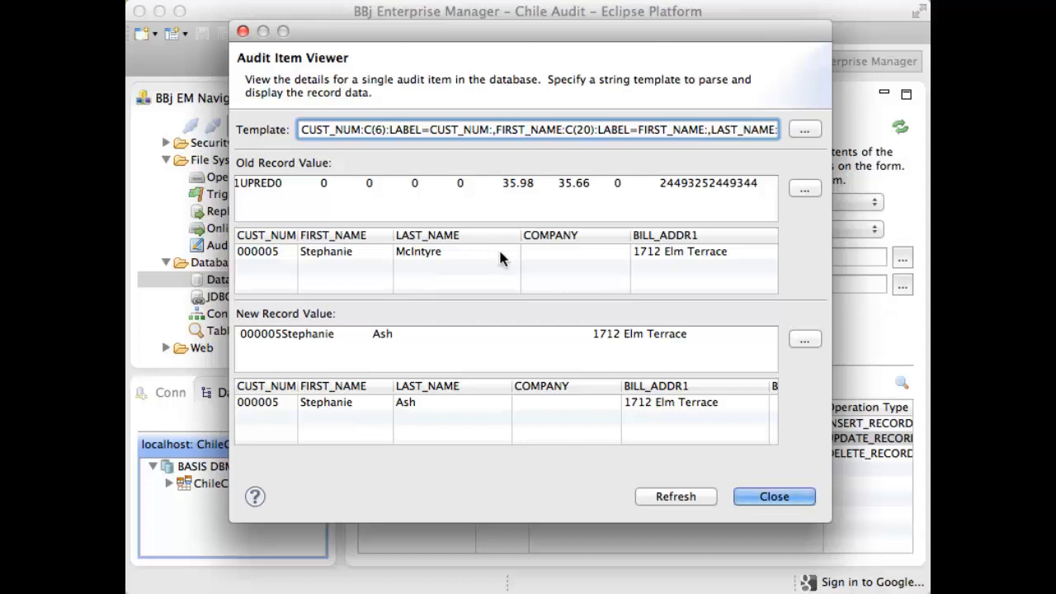
scroll(498, 248, right, 5)
scroll(499, 253, right, 6)
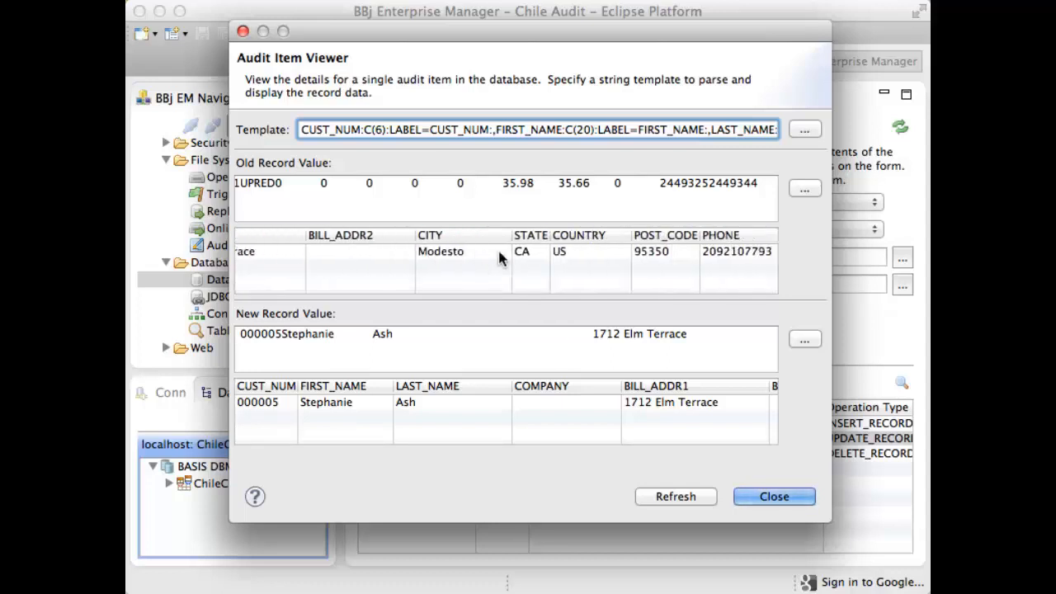
scroll(498, 253, right, 6)
scroll(499, 258, right, 6)
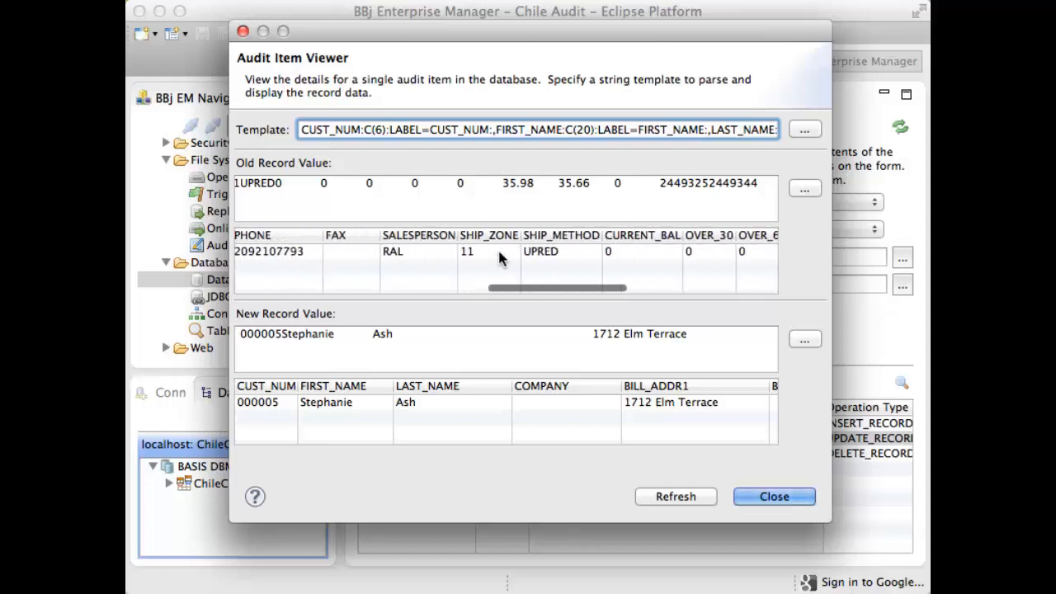
scroll(500, 258, right, 1)
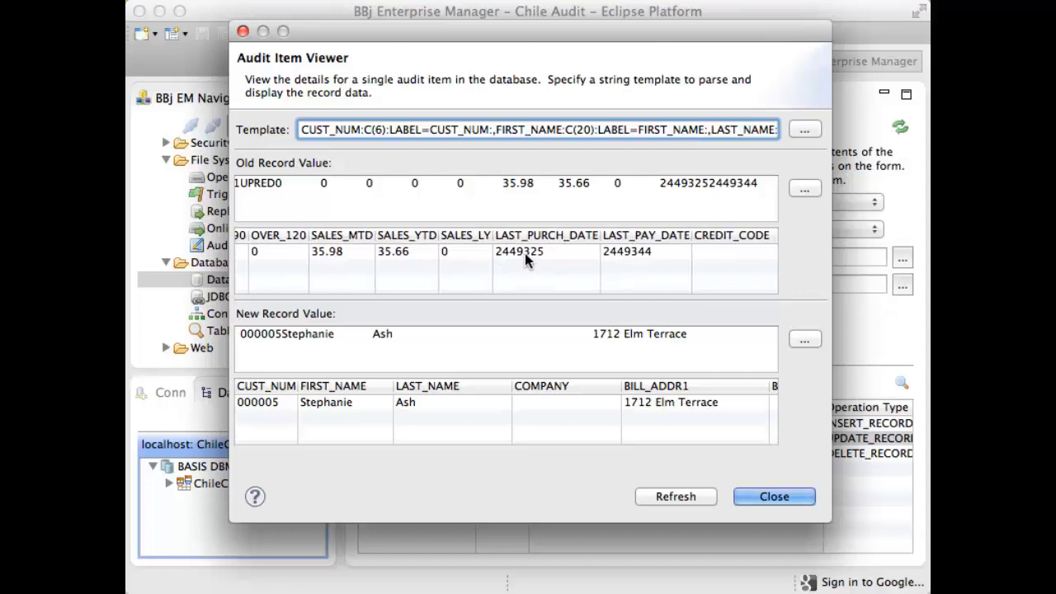
scroll(525, 253, left, 15)
scroll(525, 260, left, 2)
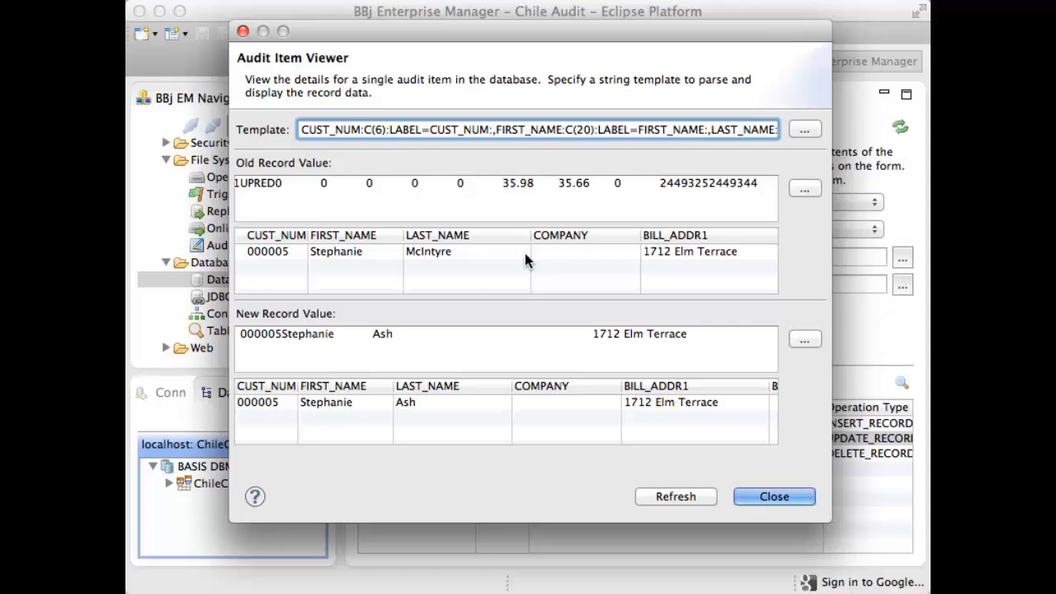
click(767, 500)
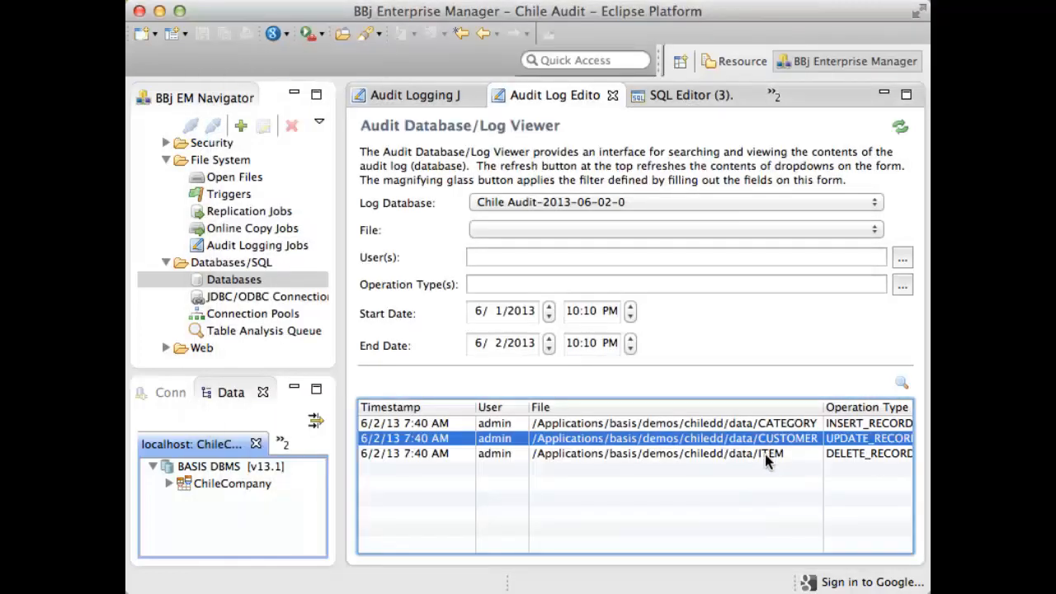
- View the primary key details of the ITEM file's delete audit entry and close its viewer
double_click(765, 453)
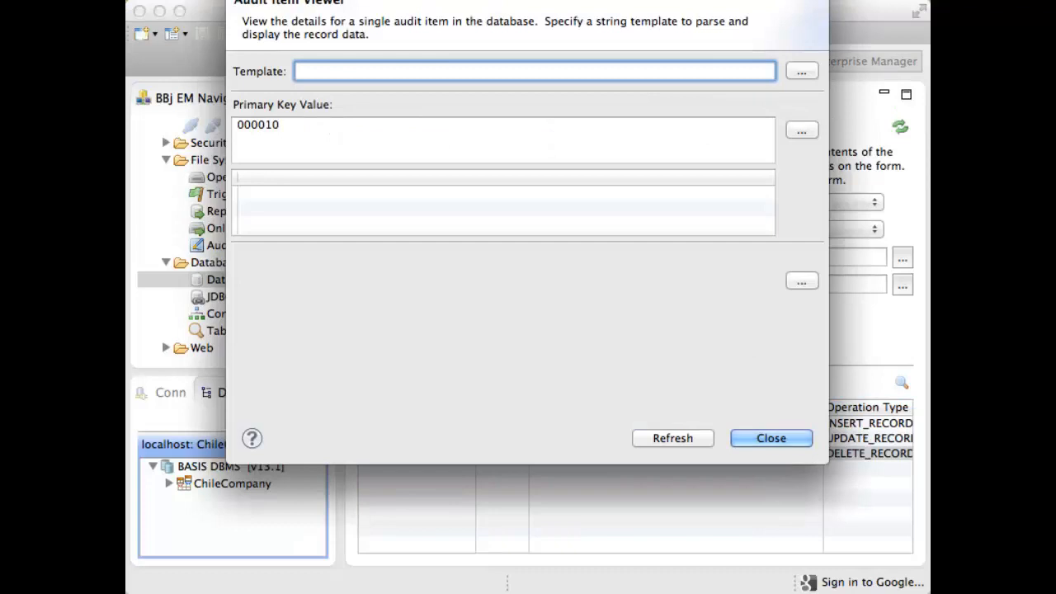
drag(665, 0, 669, 29)
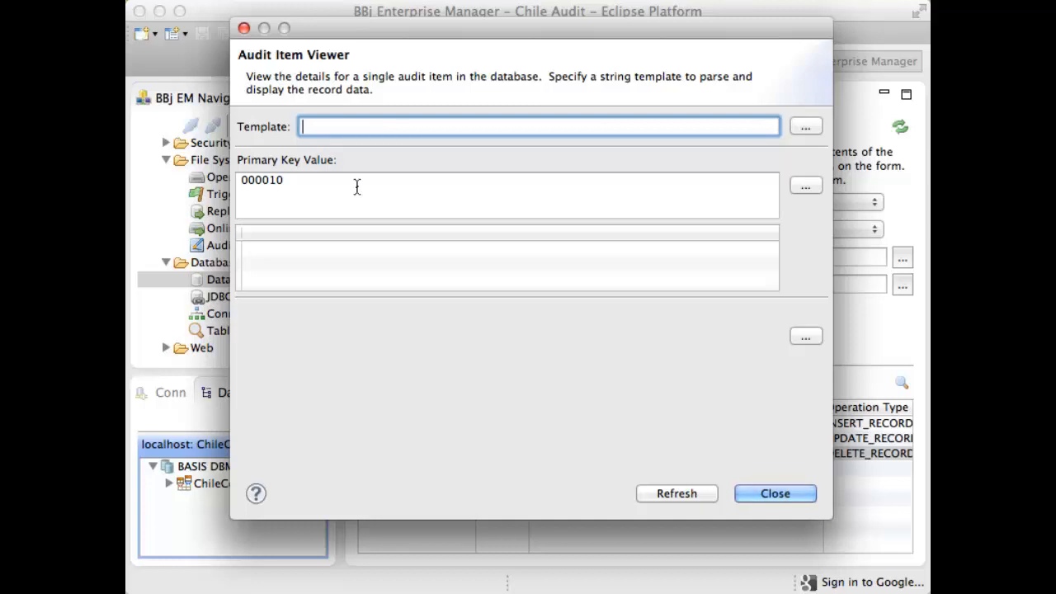
click(760, 494)
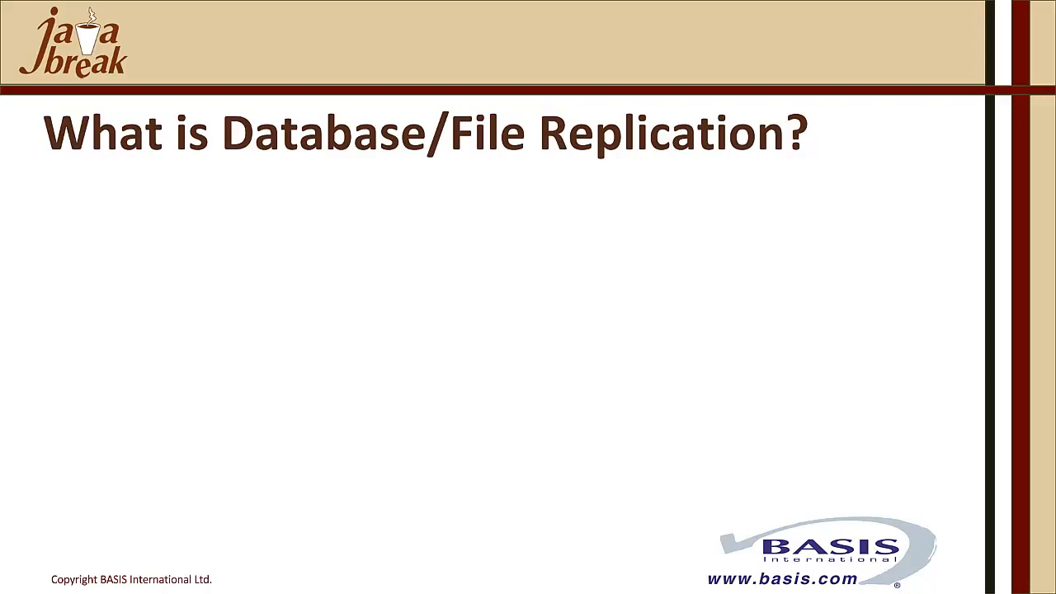
key(Right)
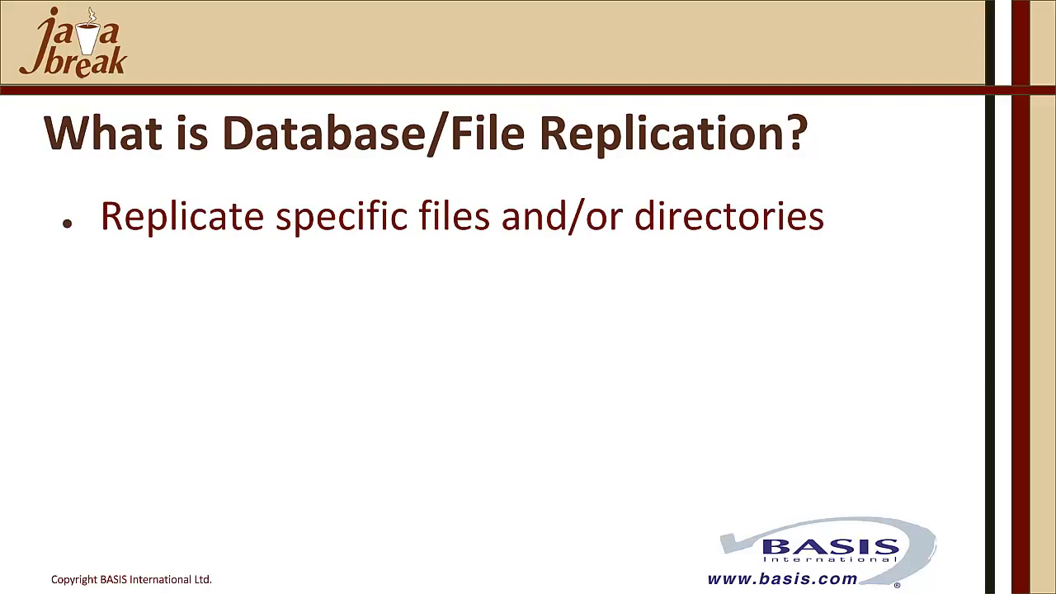
key(Right)
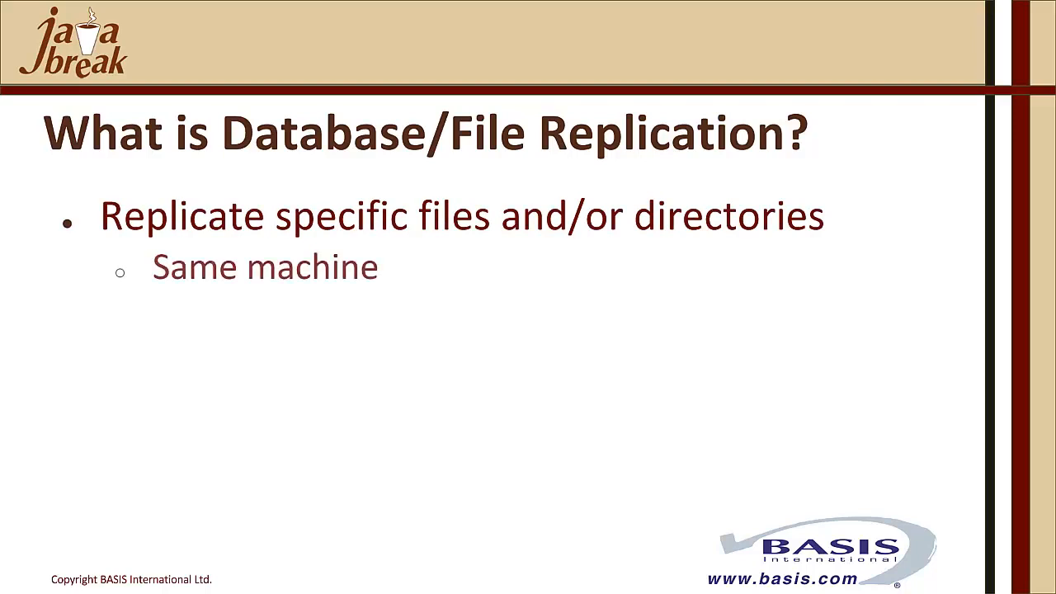
key(Right)
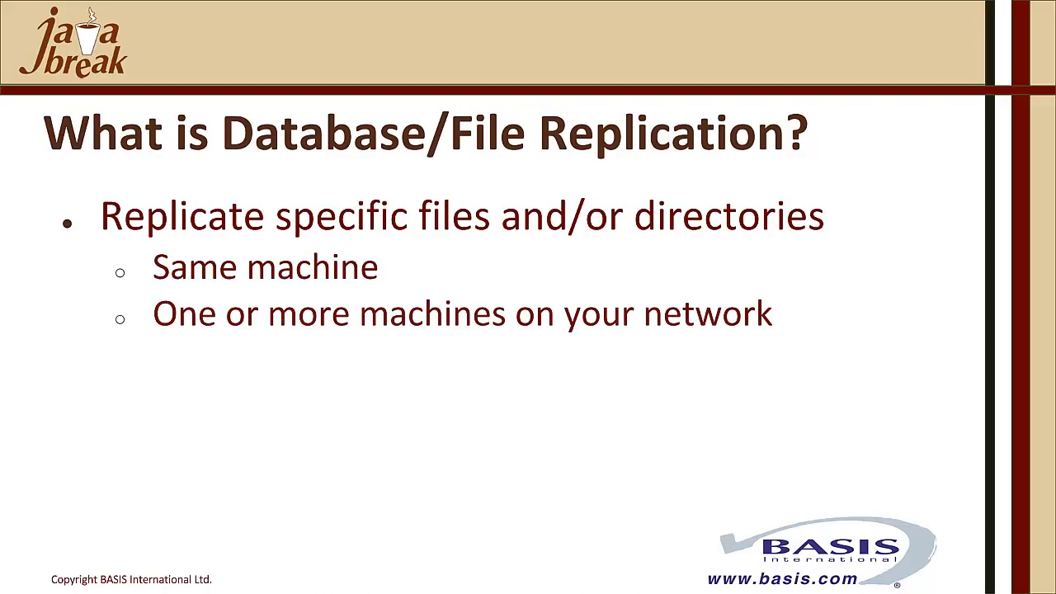
key(Right)
key(Right)
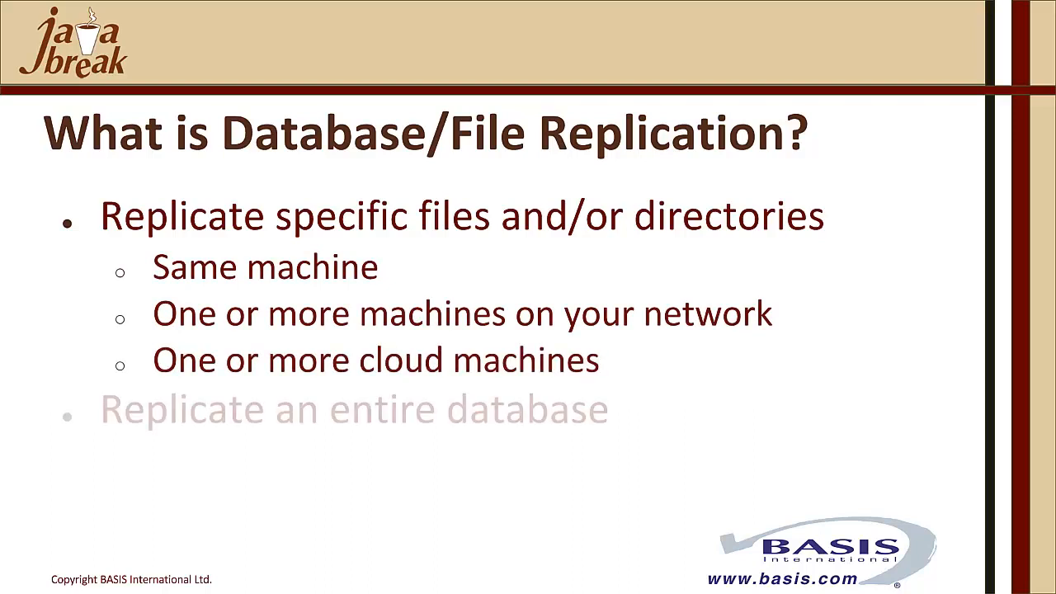
key(Right)
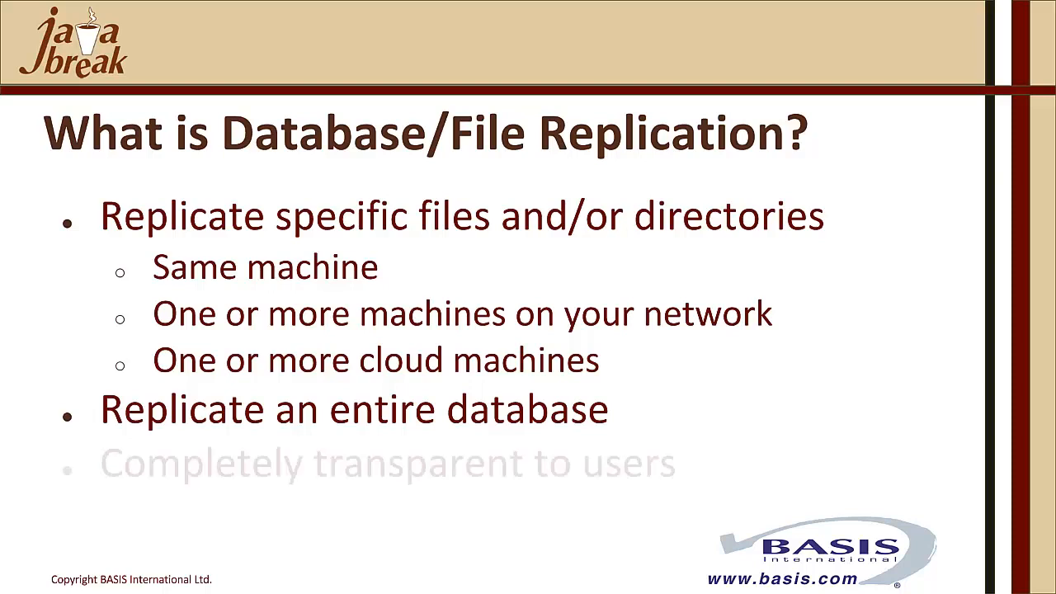
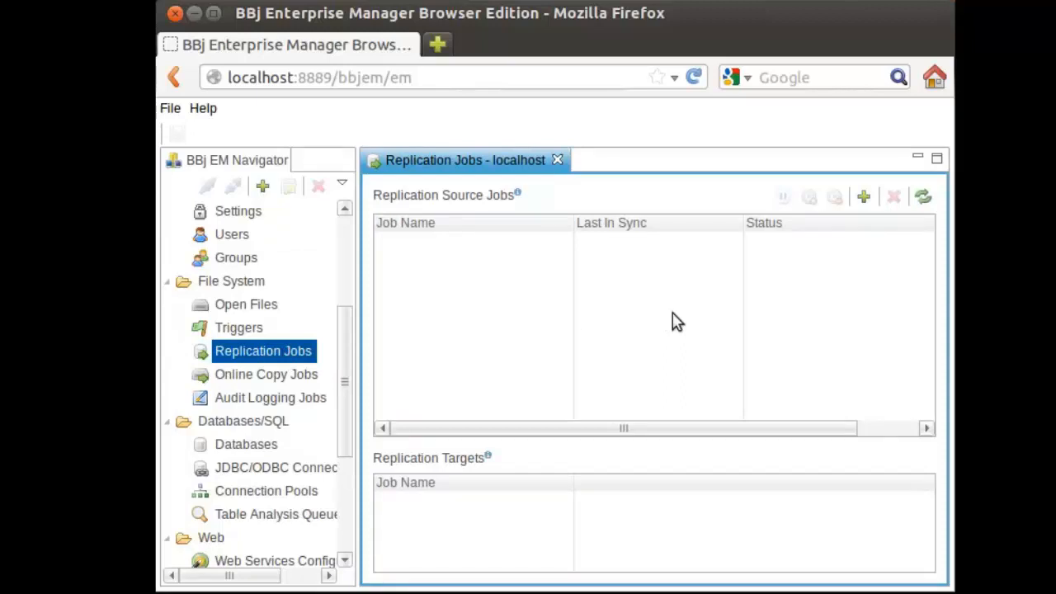
- Start a new replication job named My Job that replicates a named database instance
click(864, 202)
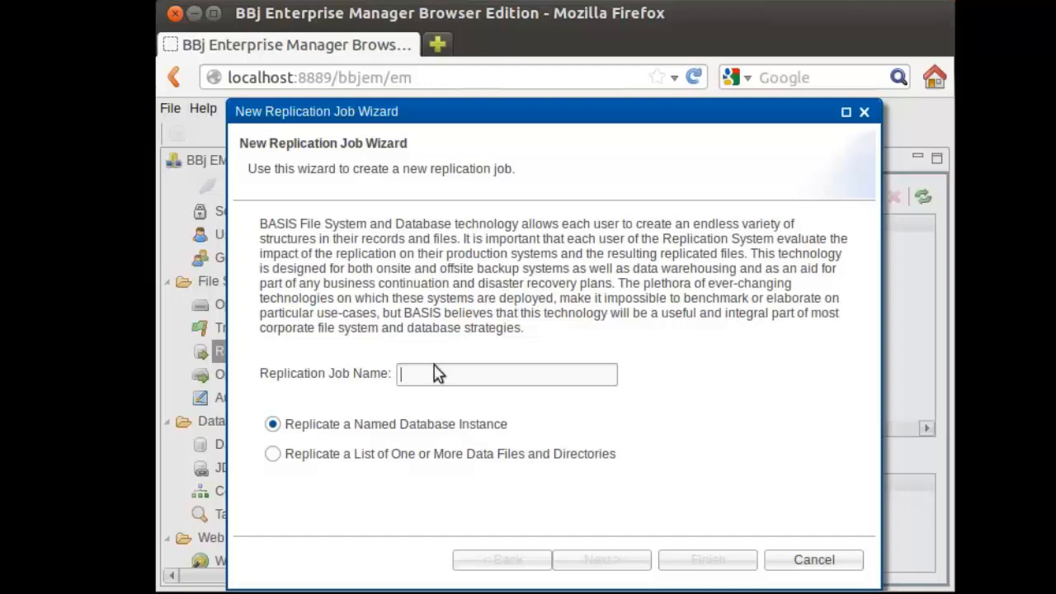
text(My Job)
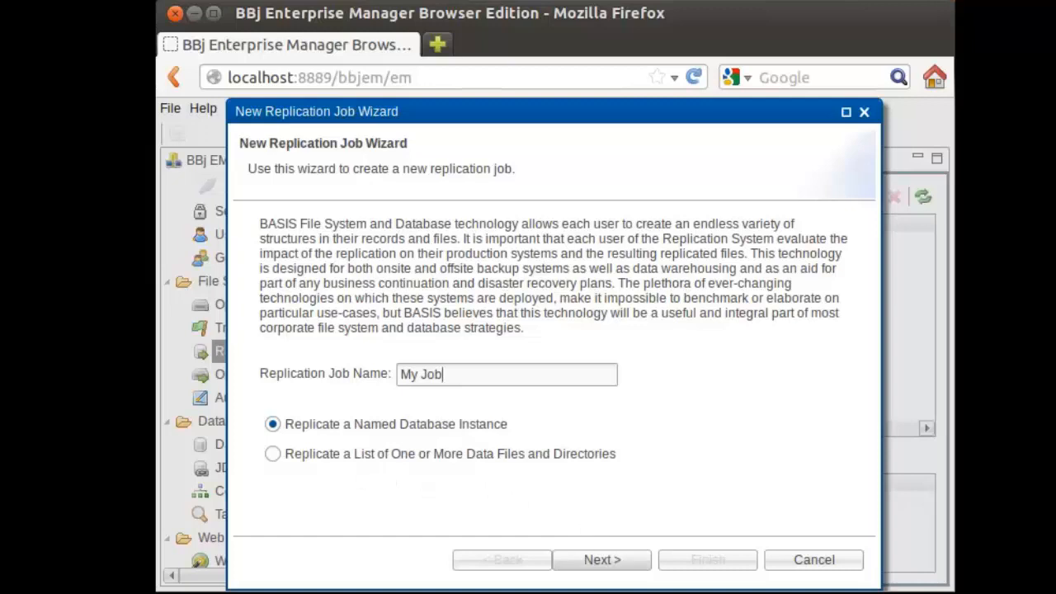
click(602, 560)
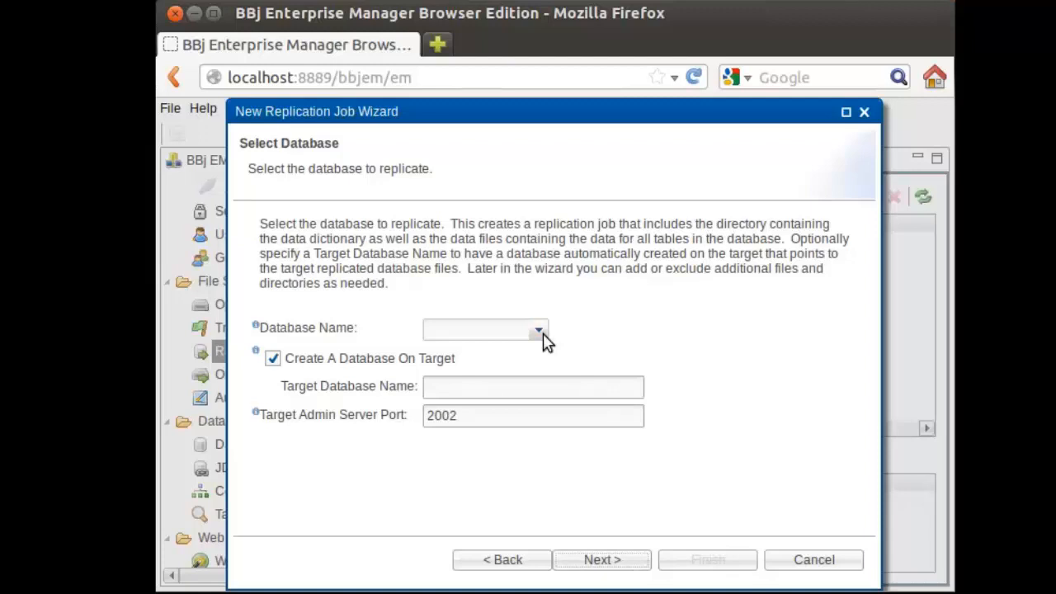
- Select ChileCompany as the database to replicate, keeping ChileCompany_Replicated as the target database and 2002 as the target admin server port
click(539, 332)
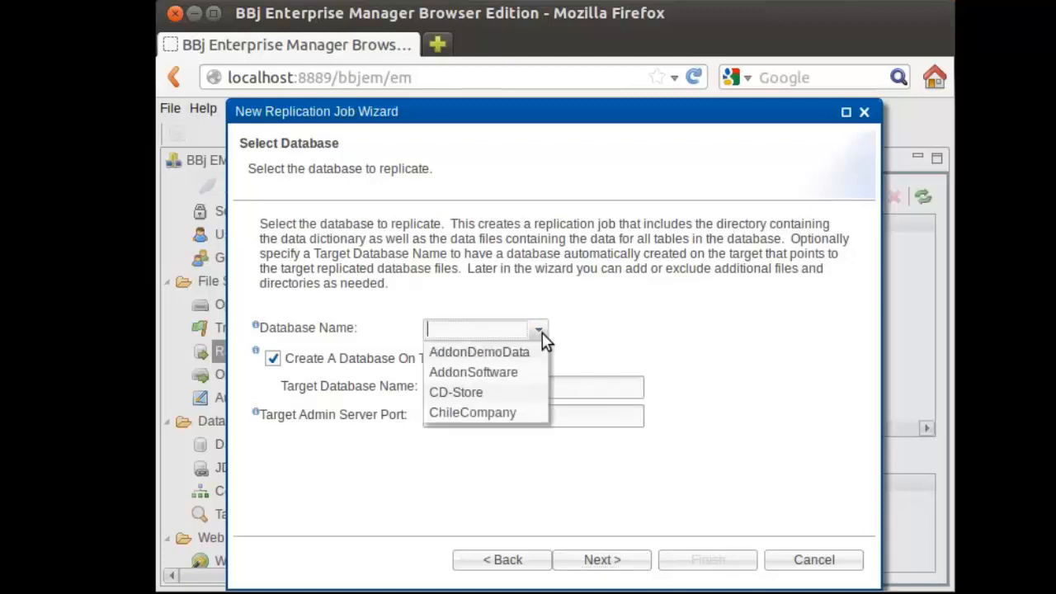
click(491, 412)
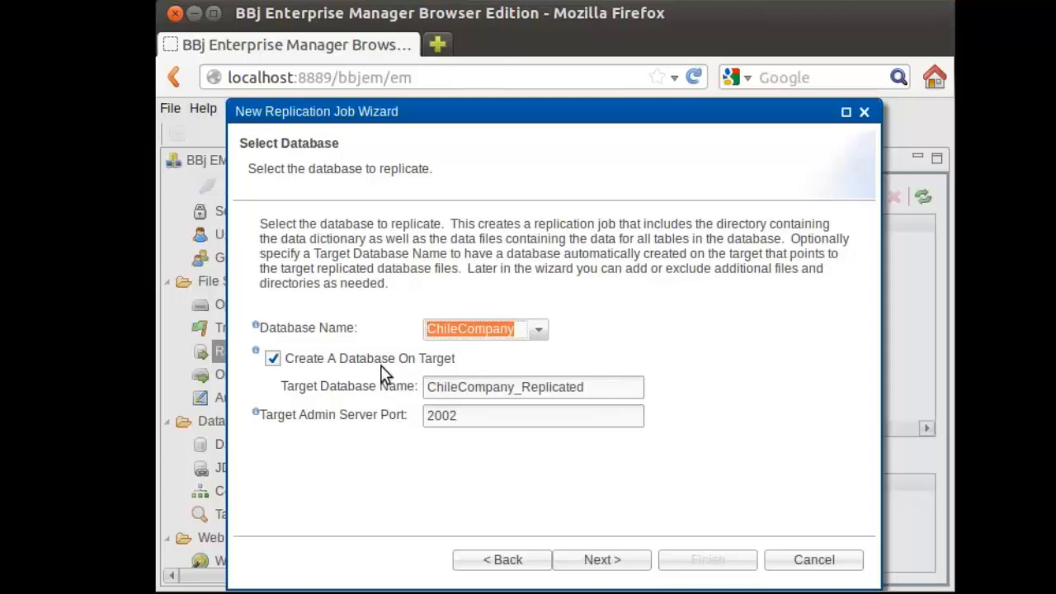
click(599, 386)
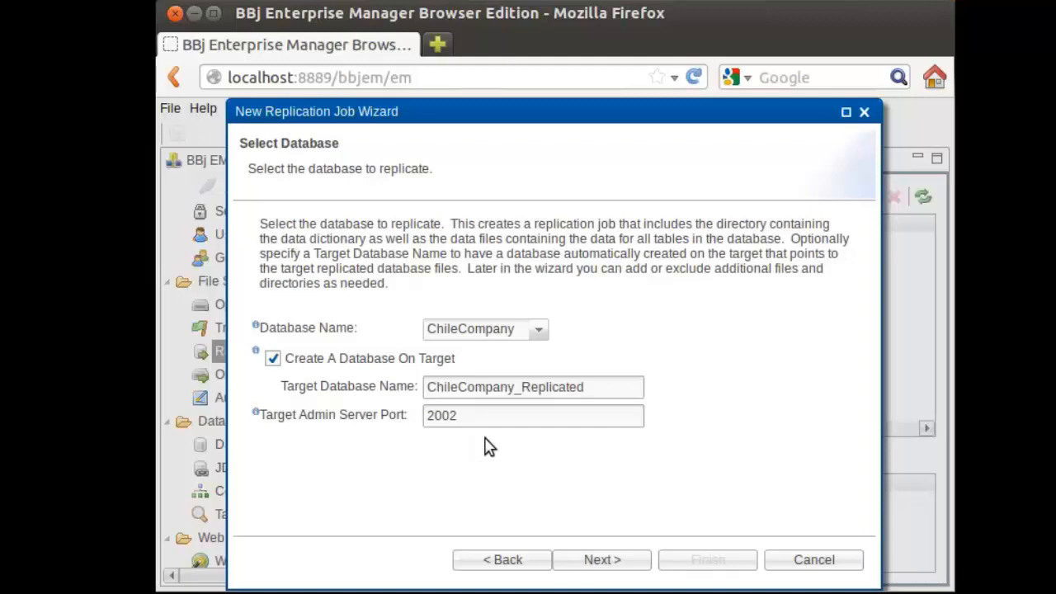
click(586, 559)
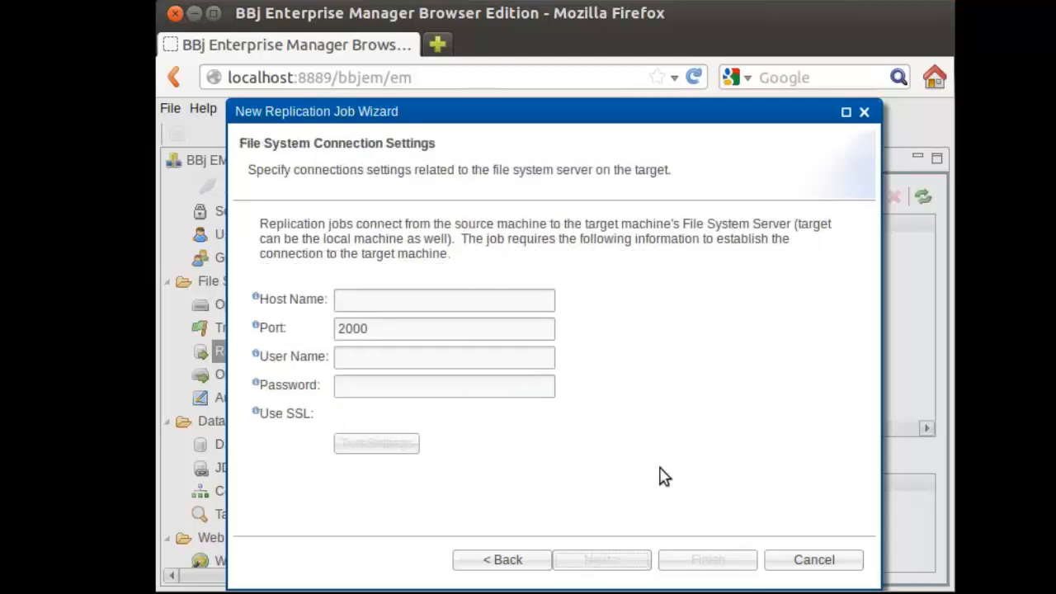
- Enter the target file system connection with host localhost, port 2000, user name admin and the account password
click(502, 307)
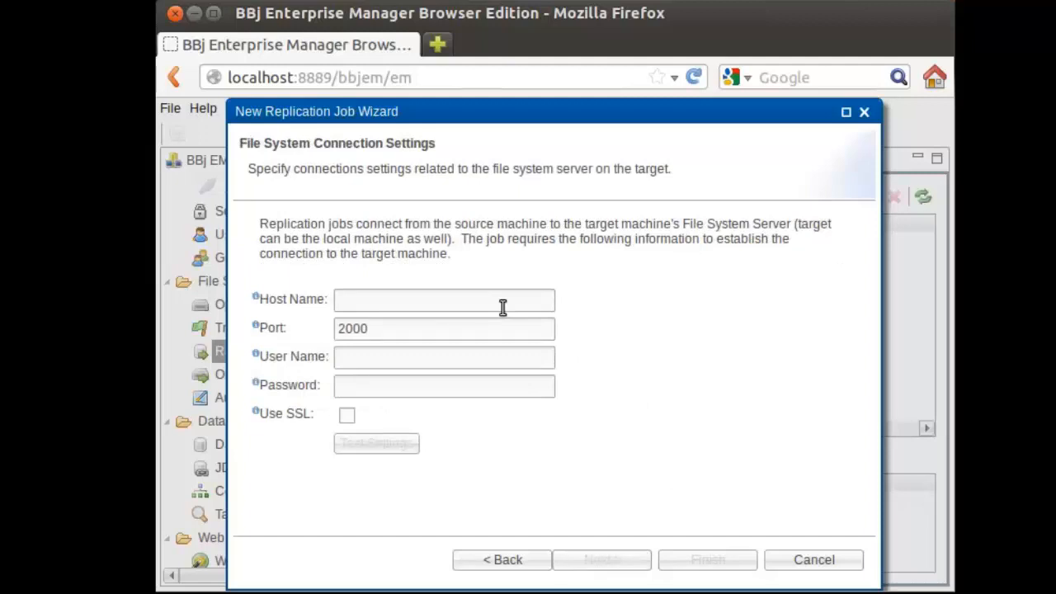
text(localhost)
key(Tab)
key(Tab)
text(admin)
key(Tab)
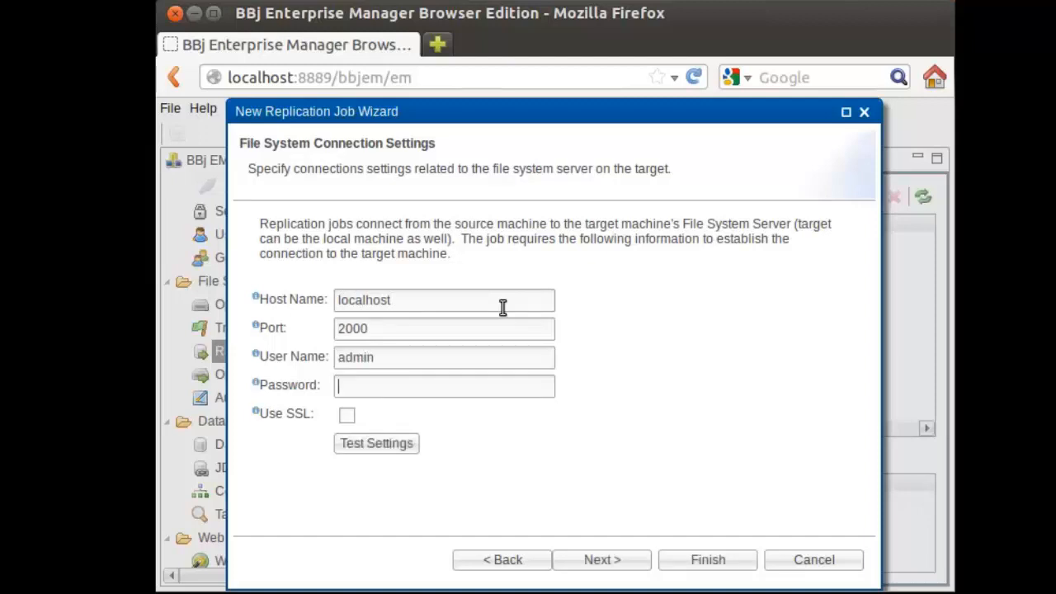
text(admin123)
- Test the target connection settings, dismiss the test result, and continue to the other job settings
click(376, 446)
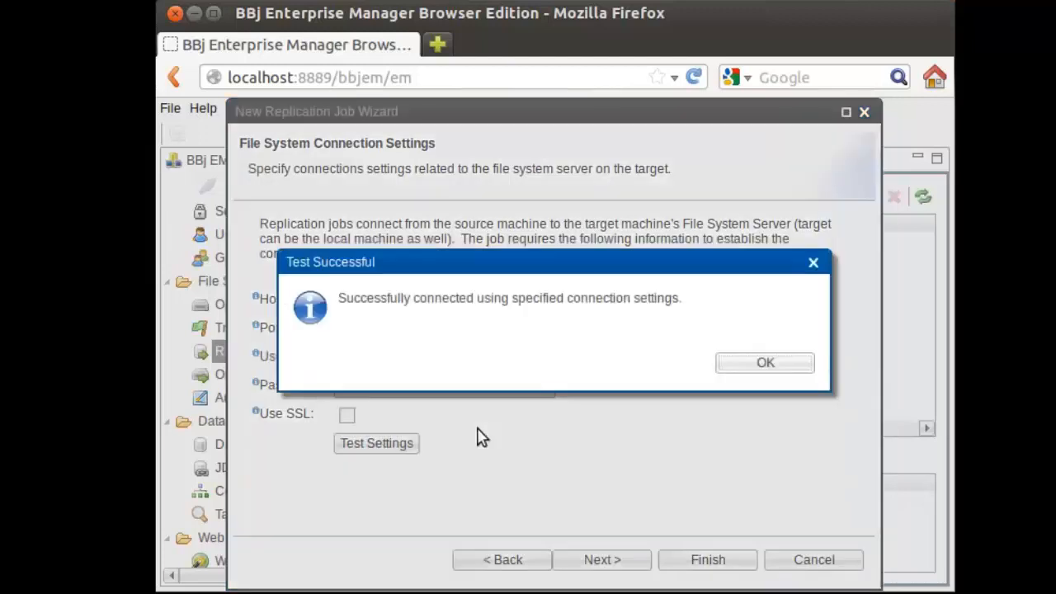
click(748, 373)
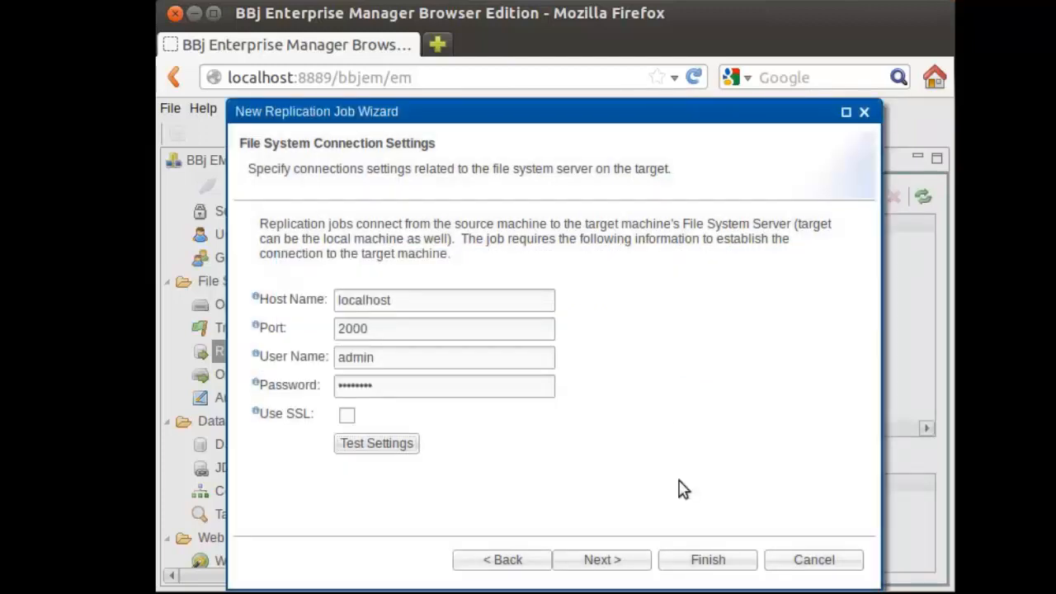
click(602, 559)
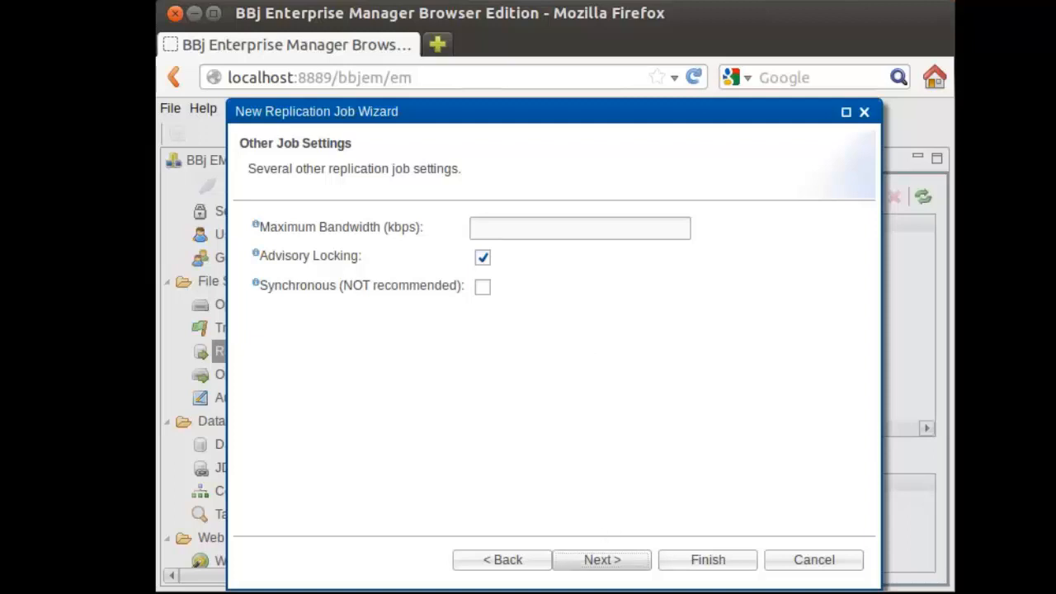
- Keep the default job settings and included directories without exclusions, finish creating the replication job, and select it in the source jobs list
click(603, 559)
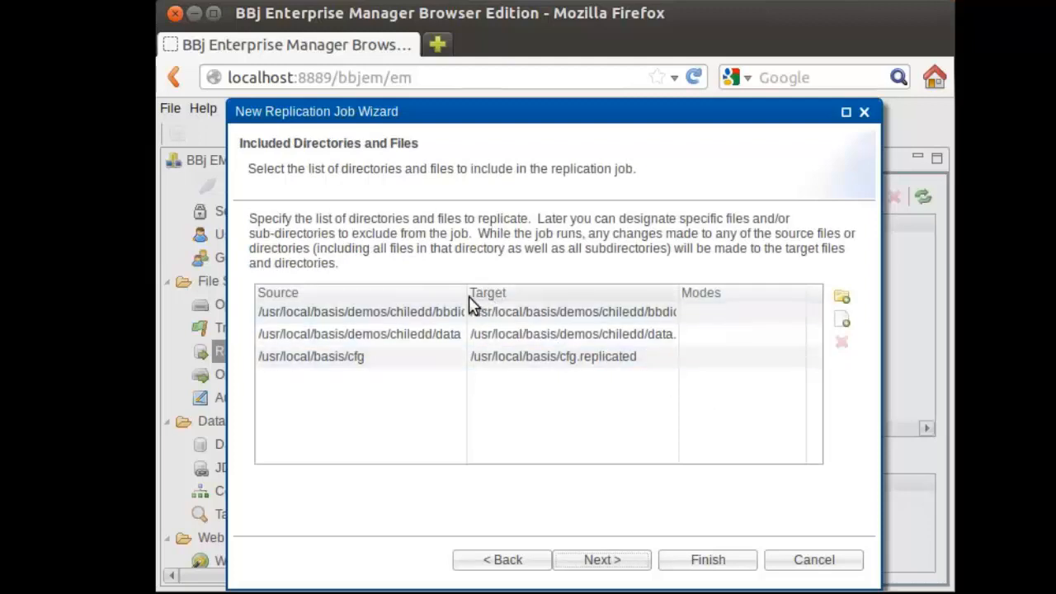
drag(467, 294, 569, 293)
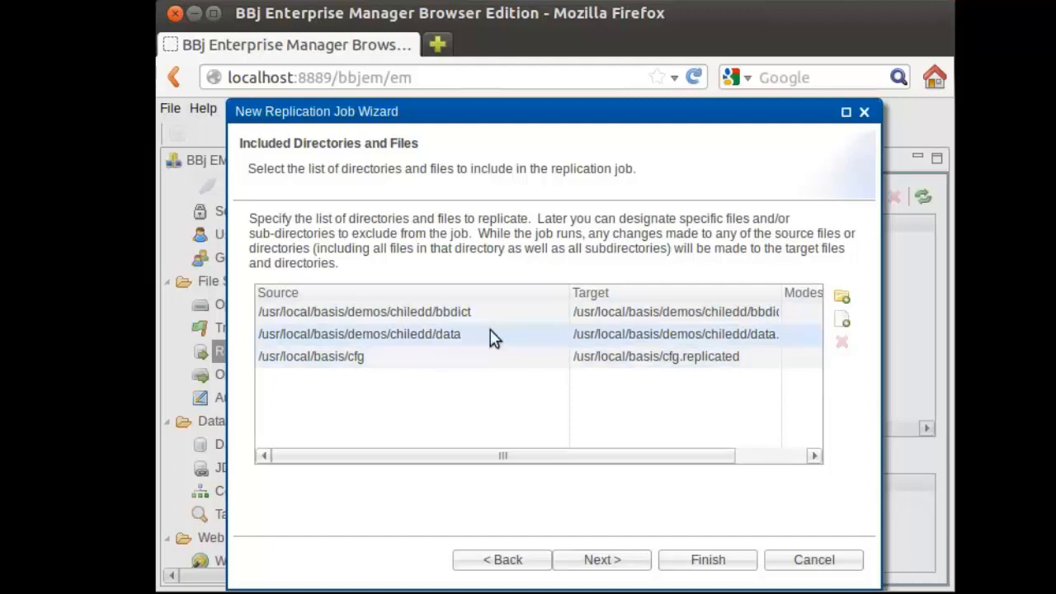
drag(568, 297, 506, 302)
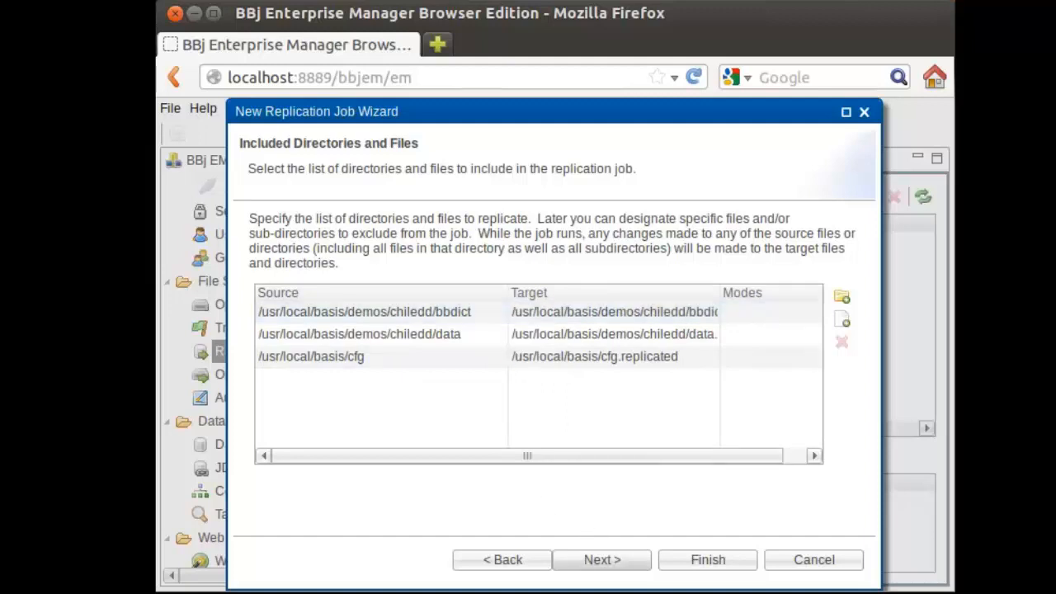
click(601, 560)
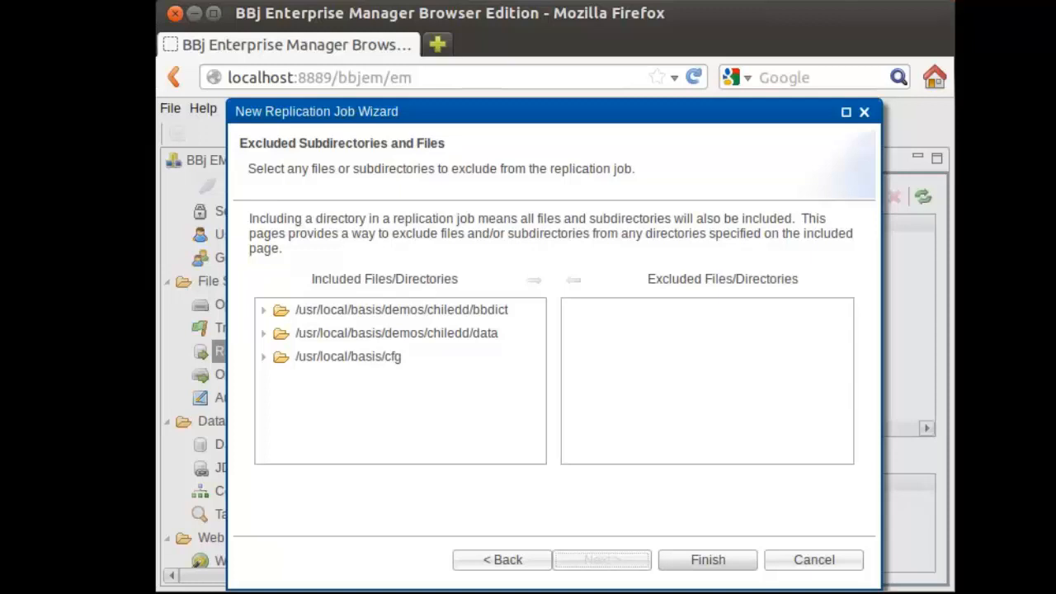
click(708, 560)
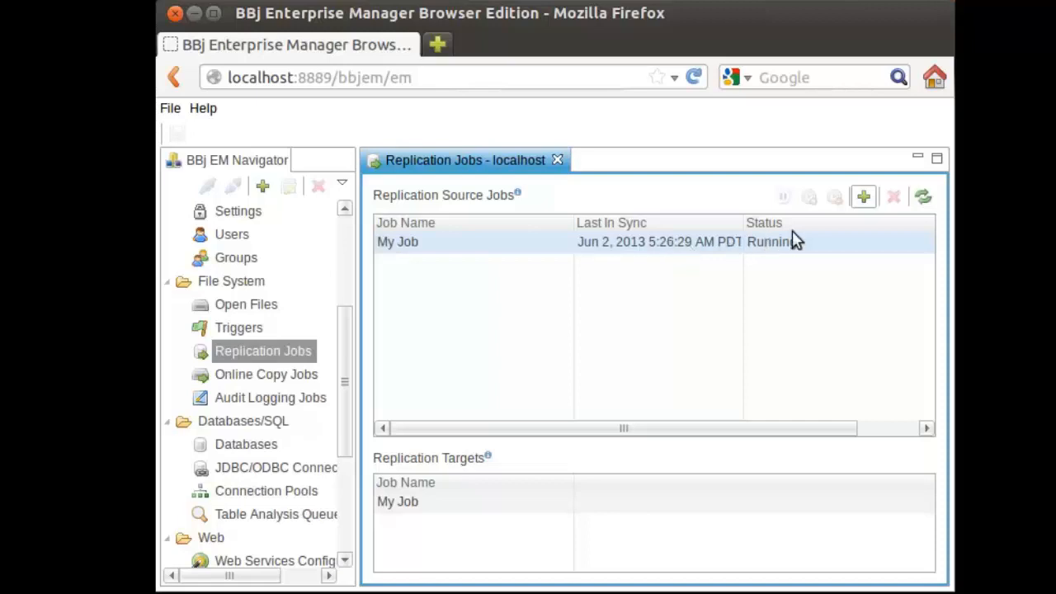
click(667, 239)
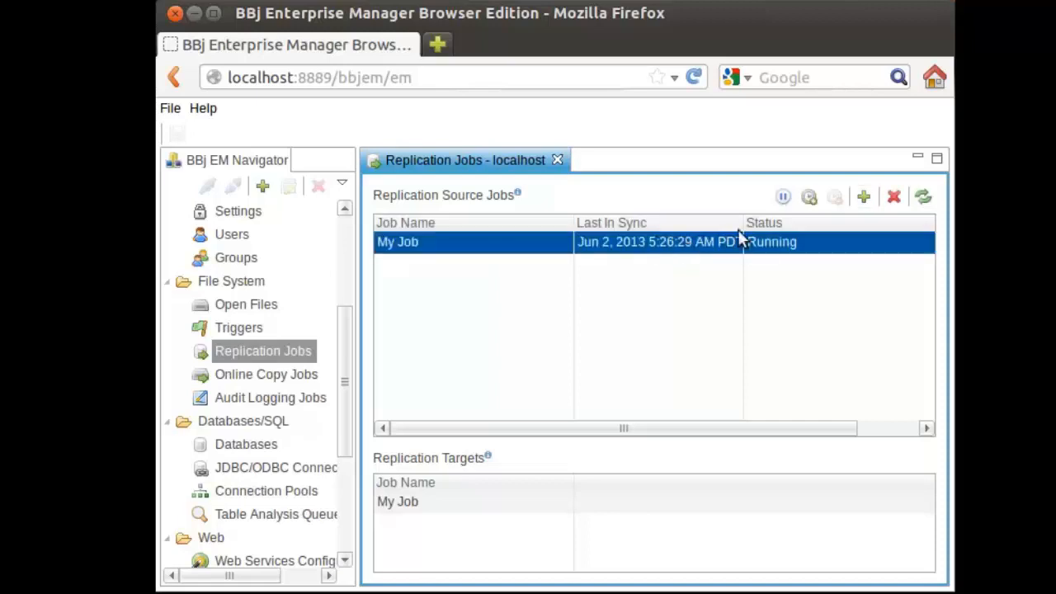